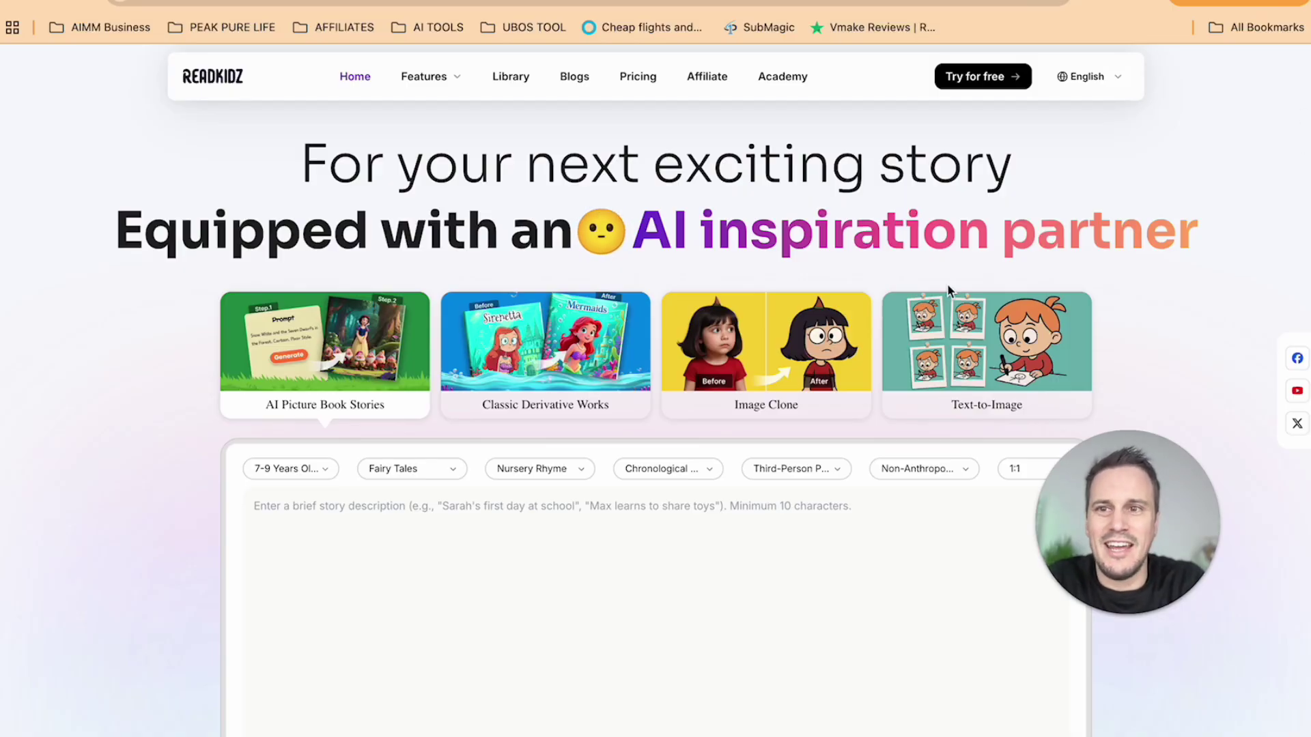
# Look over the landing page's story box, then enter the ReadKidz dashboard via 'Try for free'.
pyautogui.click(348, 567)
pyautogui.scroll(-4, 348, 574)
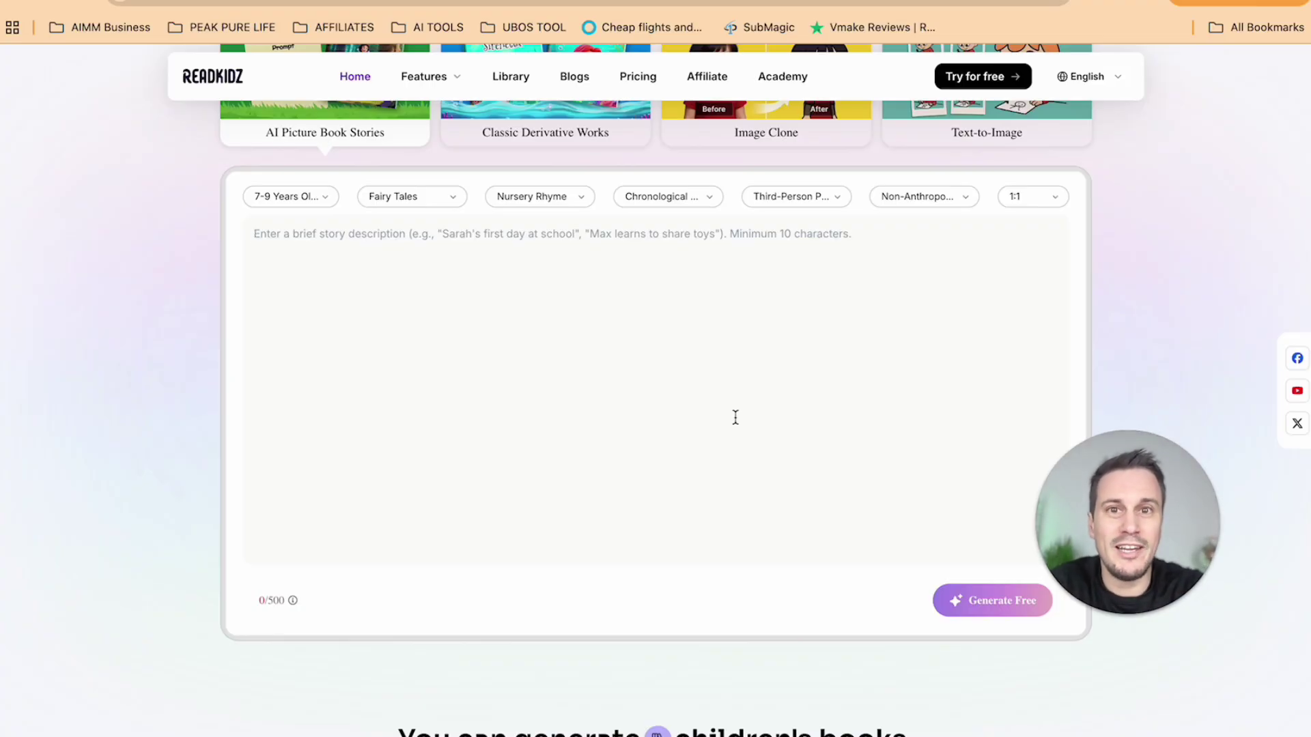
pyautogui.scroll(4, 735, 418)
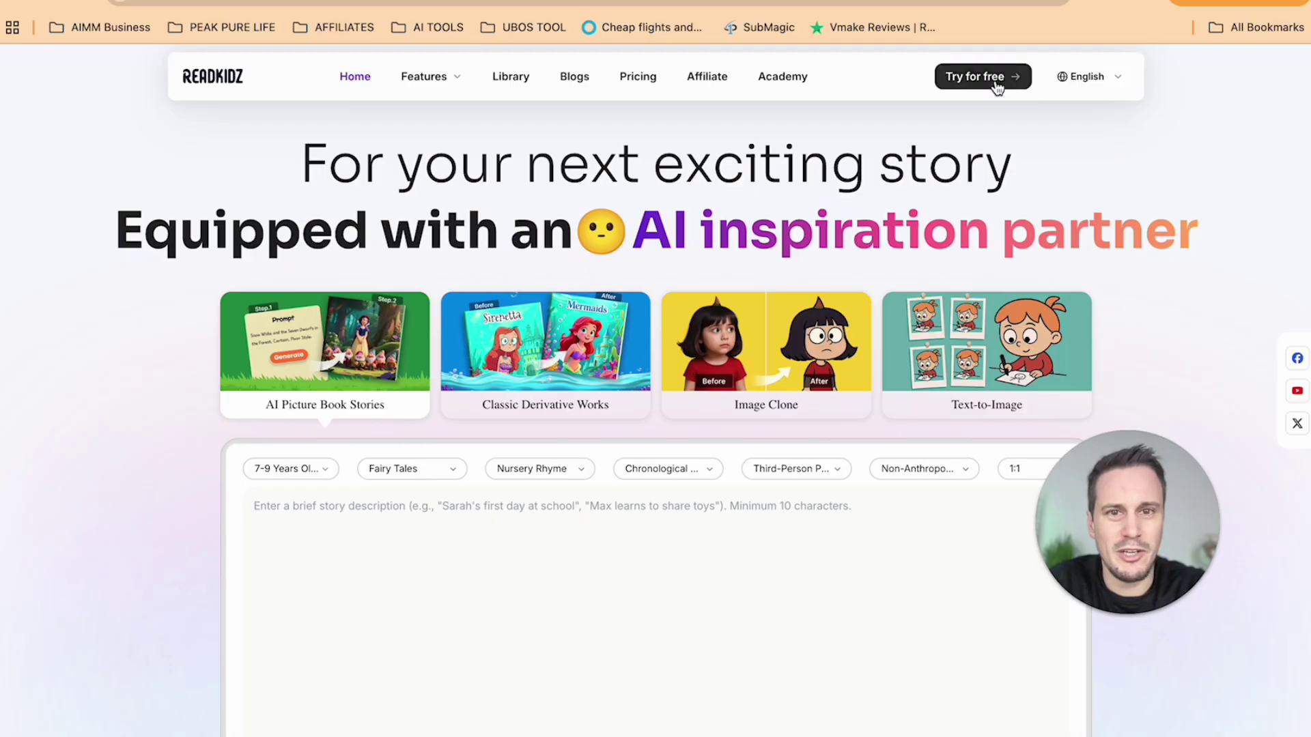
pyautogui.click(993, 80)
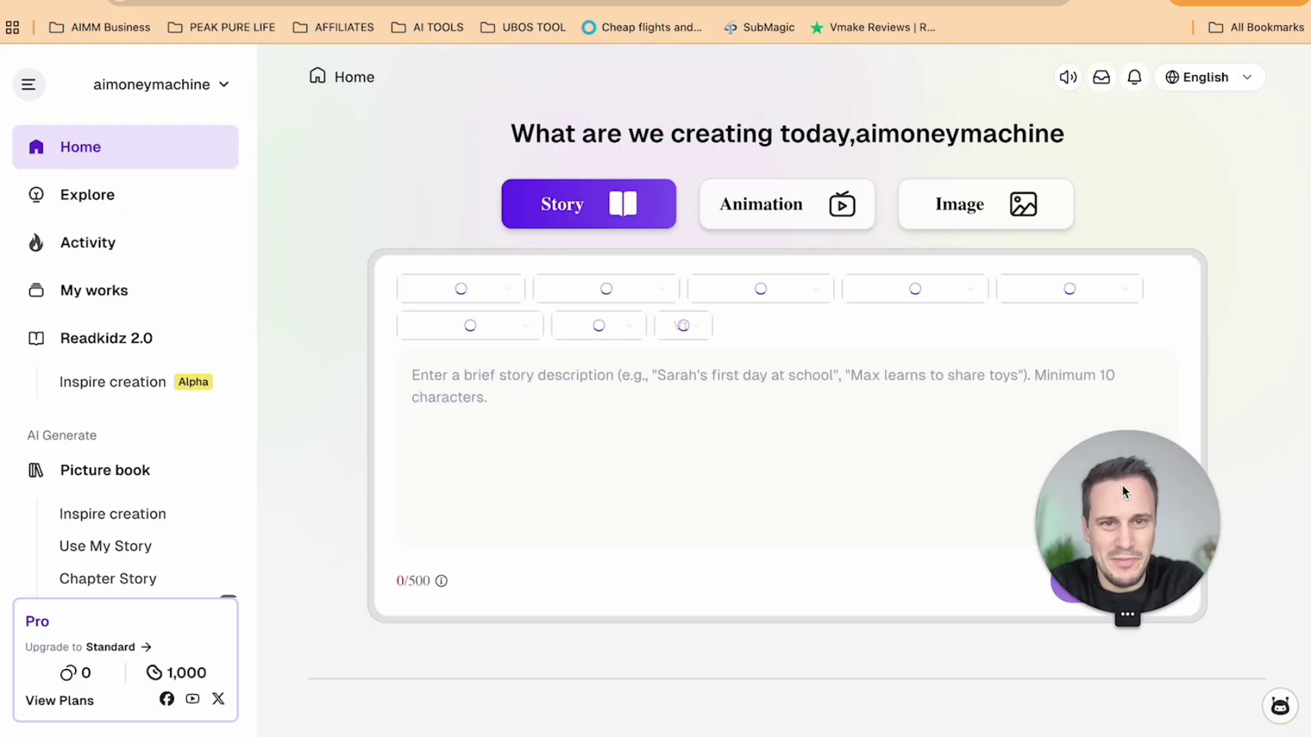
# Read through the ReadKidz 2.0 Announcements popup and close it.
pyautogui.moveTo(1133, 538); pyautogui.dragTo(342, 216)
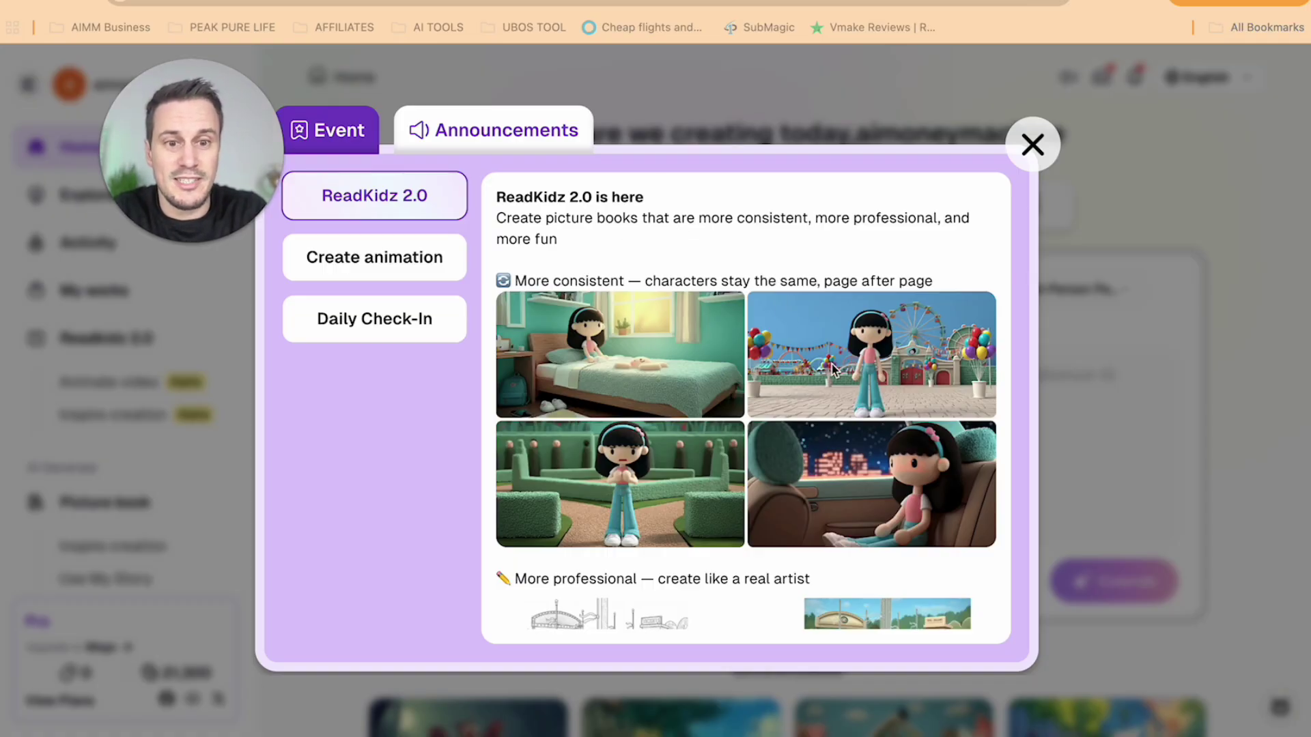
pyautogui.scroll(-3, 811, 490)
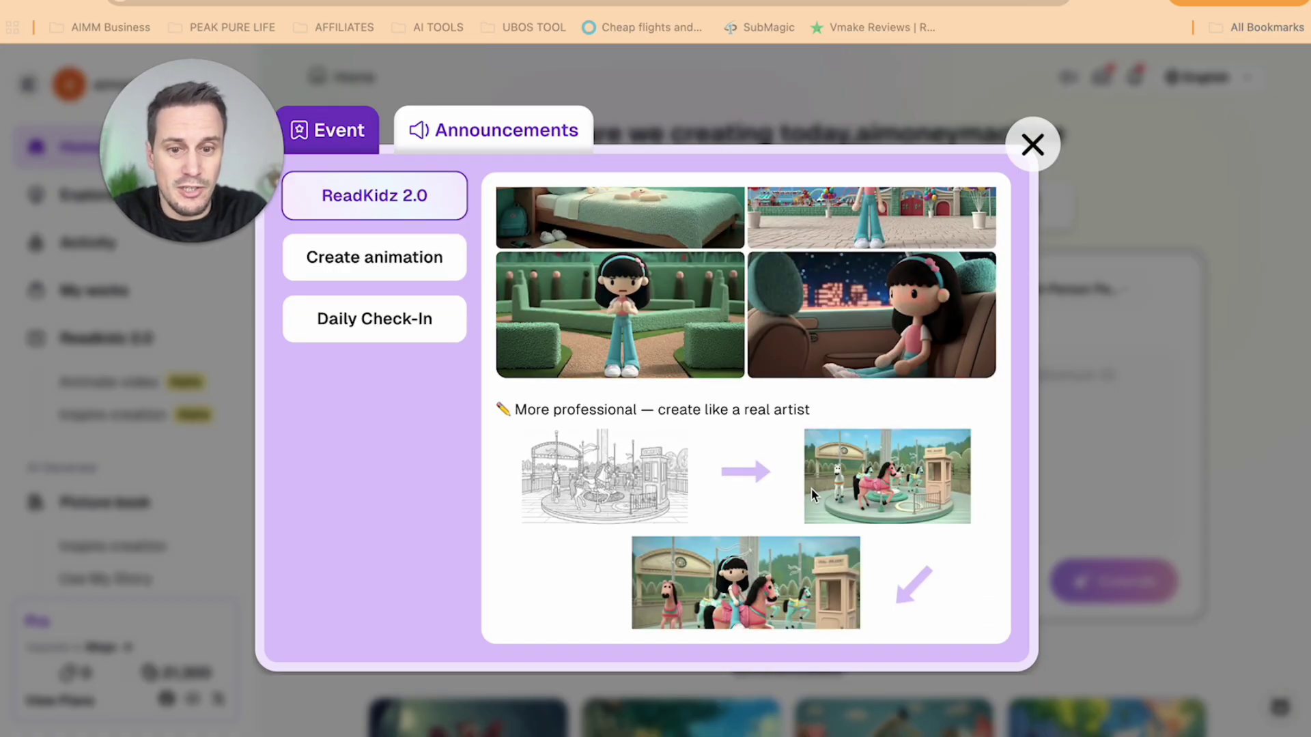
pyautogui.scroll(-6, 811, 488)
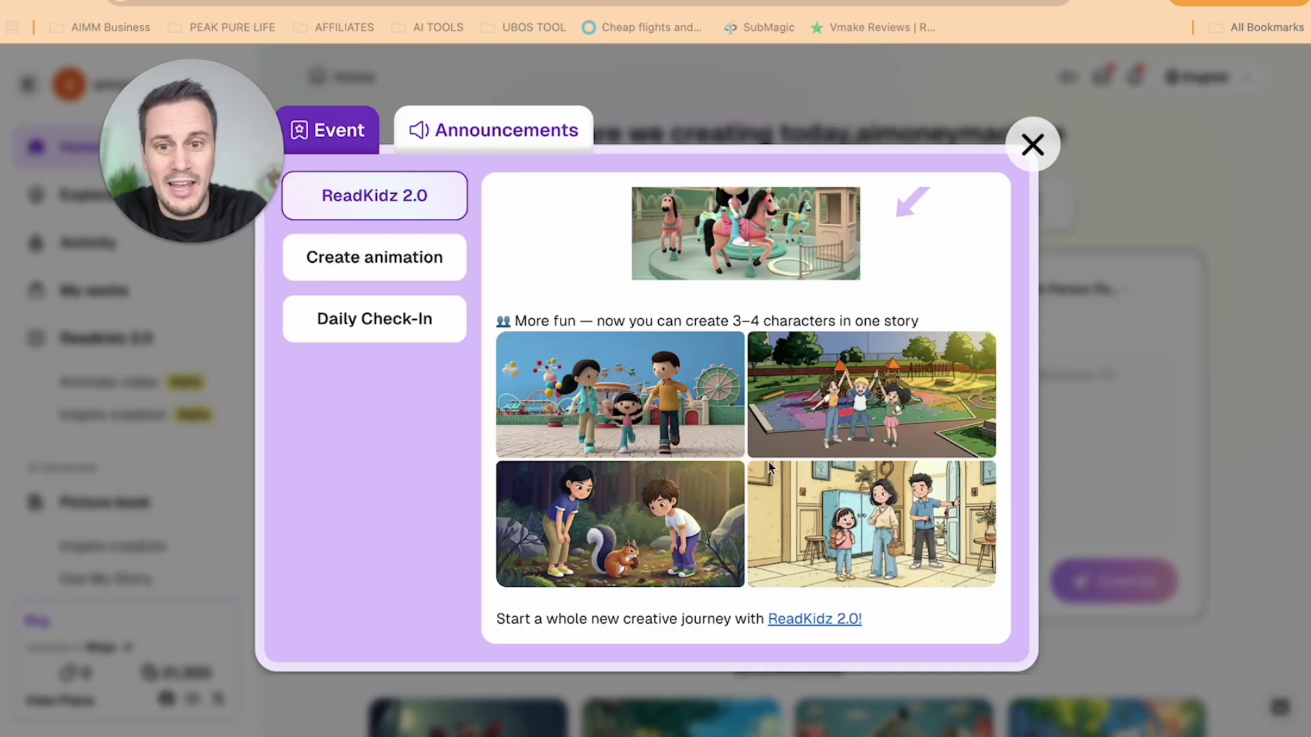
pyautogui.scroll(10, 751, 471)
pyautogui.scroll(-10, 618, 355)
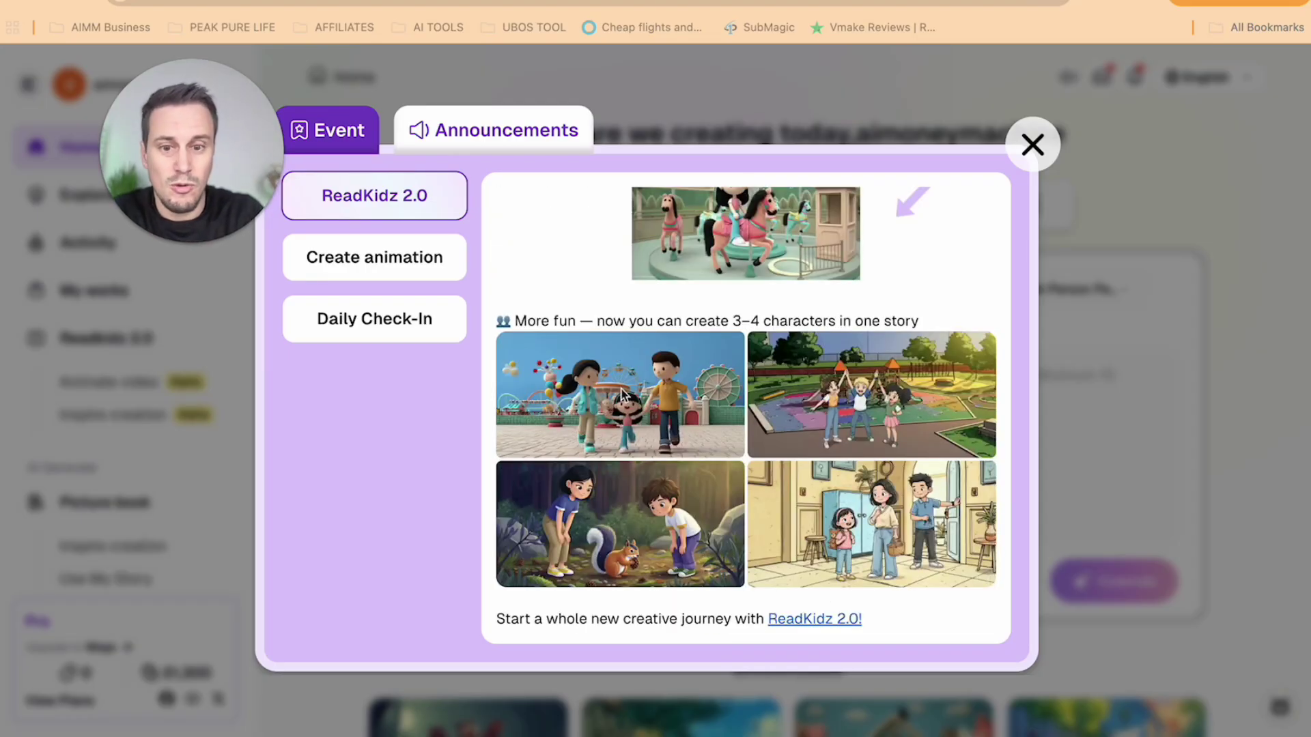
pyautogui.click(1032, 146)
# Enter the story description "Tim's first day at school".
pyautogui.click(687, 415)
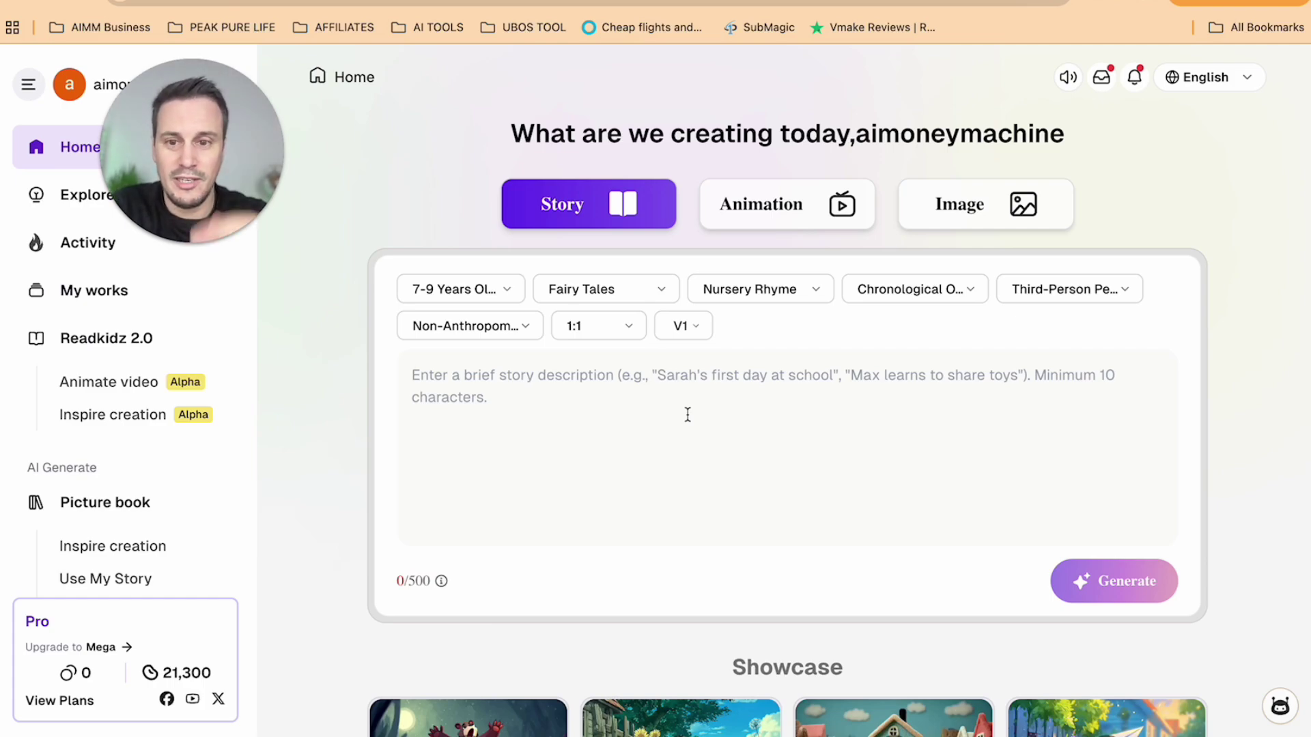
pyautogui.write("Tim's ")
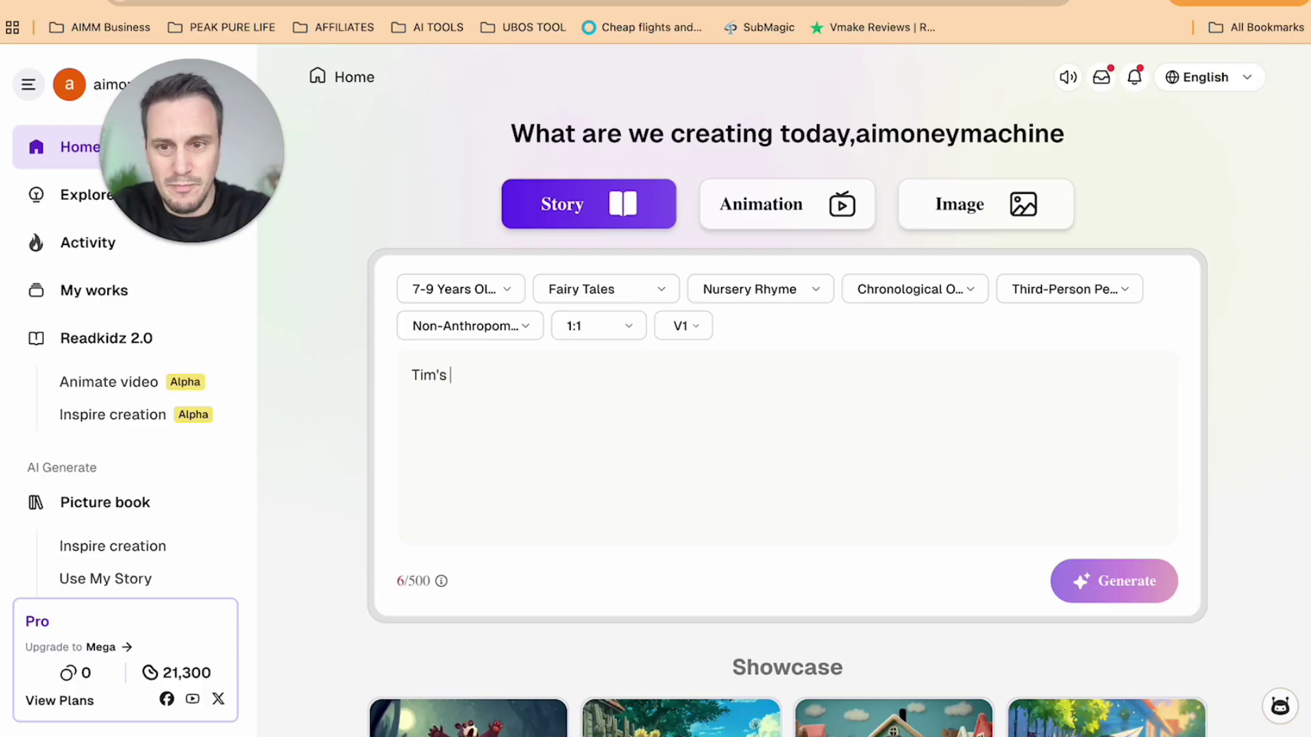
pyautogui.write('first day at ')
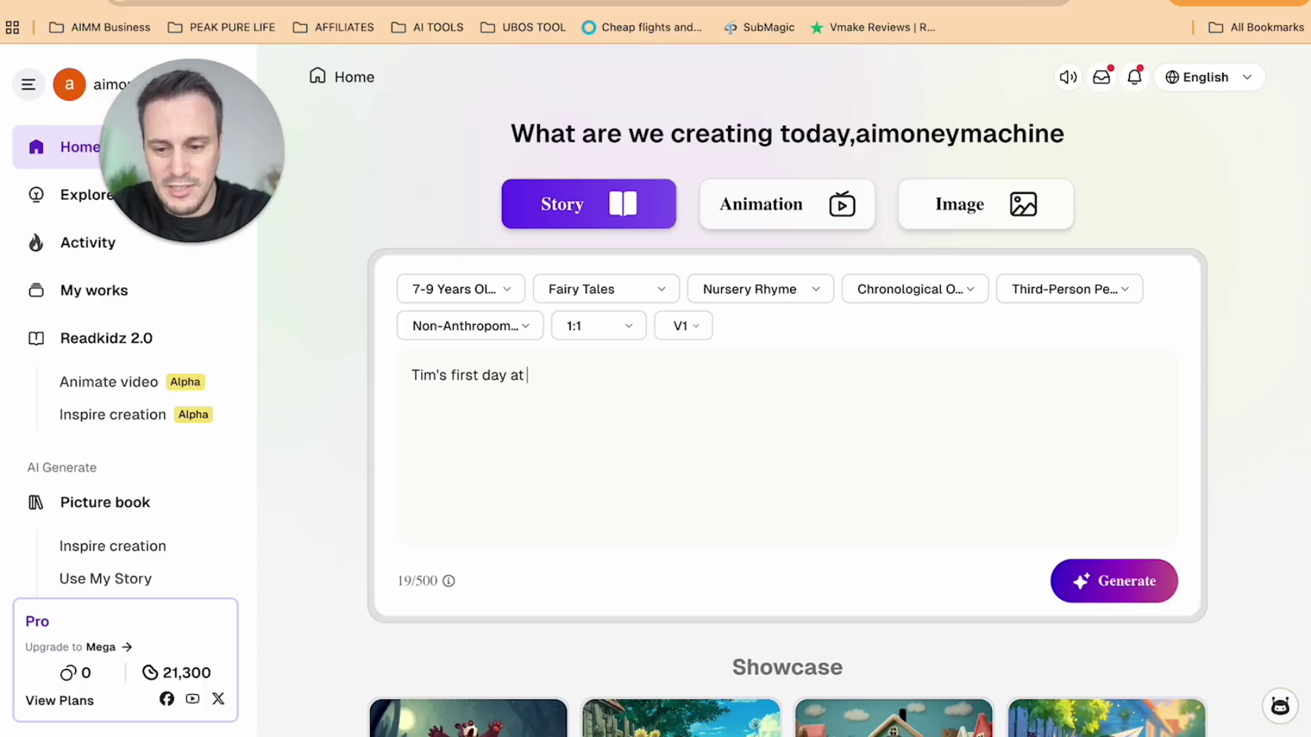
pyautogui.write('school.')
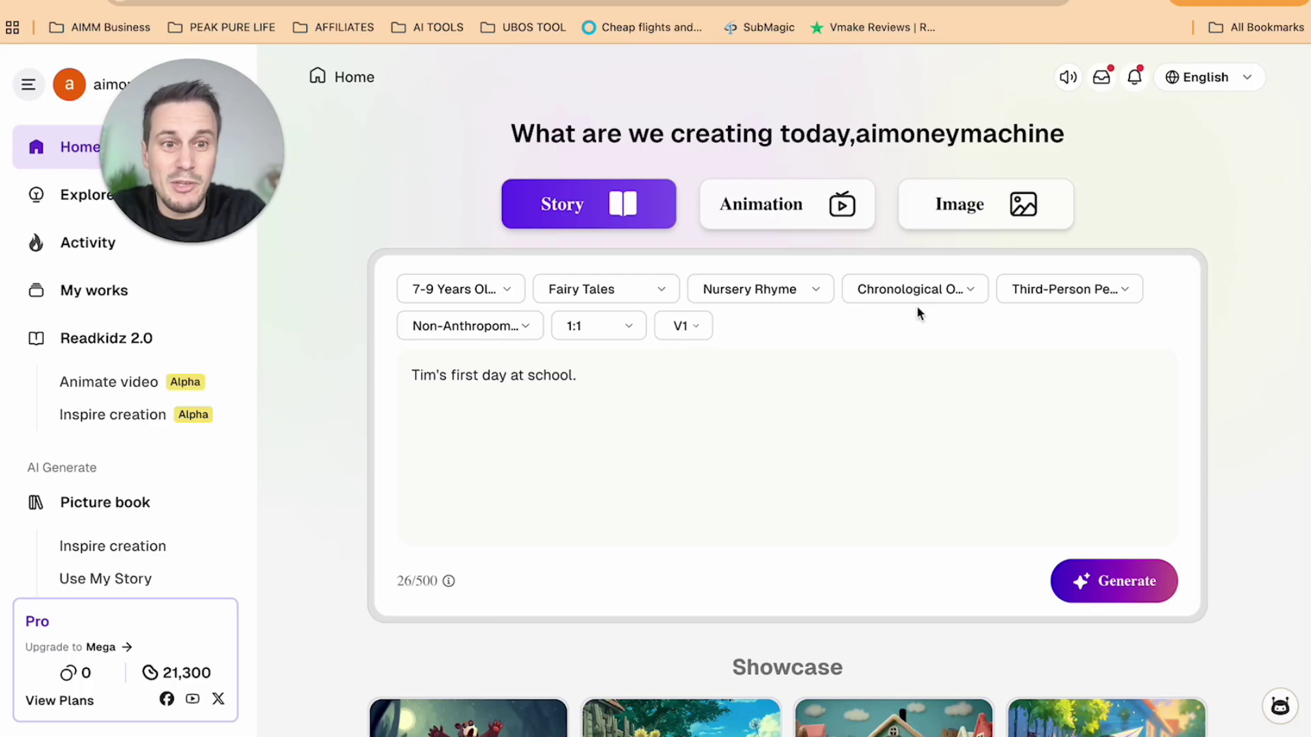
pyautogui.click(493, 301)
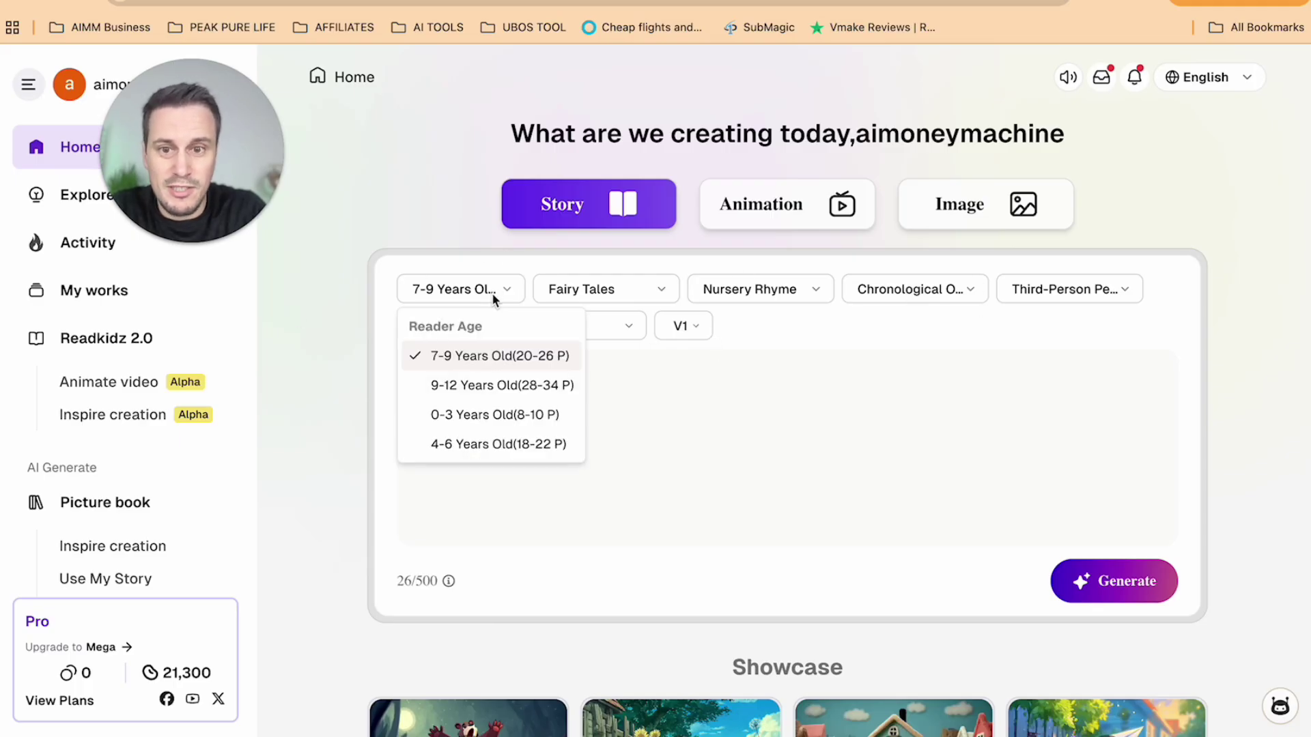
# Keep reader age 7-9 Years and set Story Type to Adventure and Story Theme to Superheroes.
pyautogui.click(483, 355)
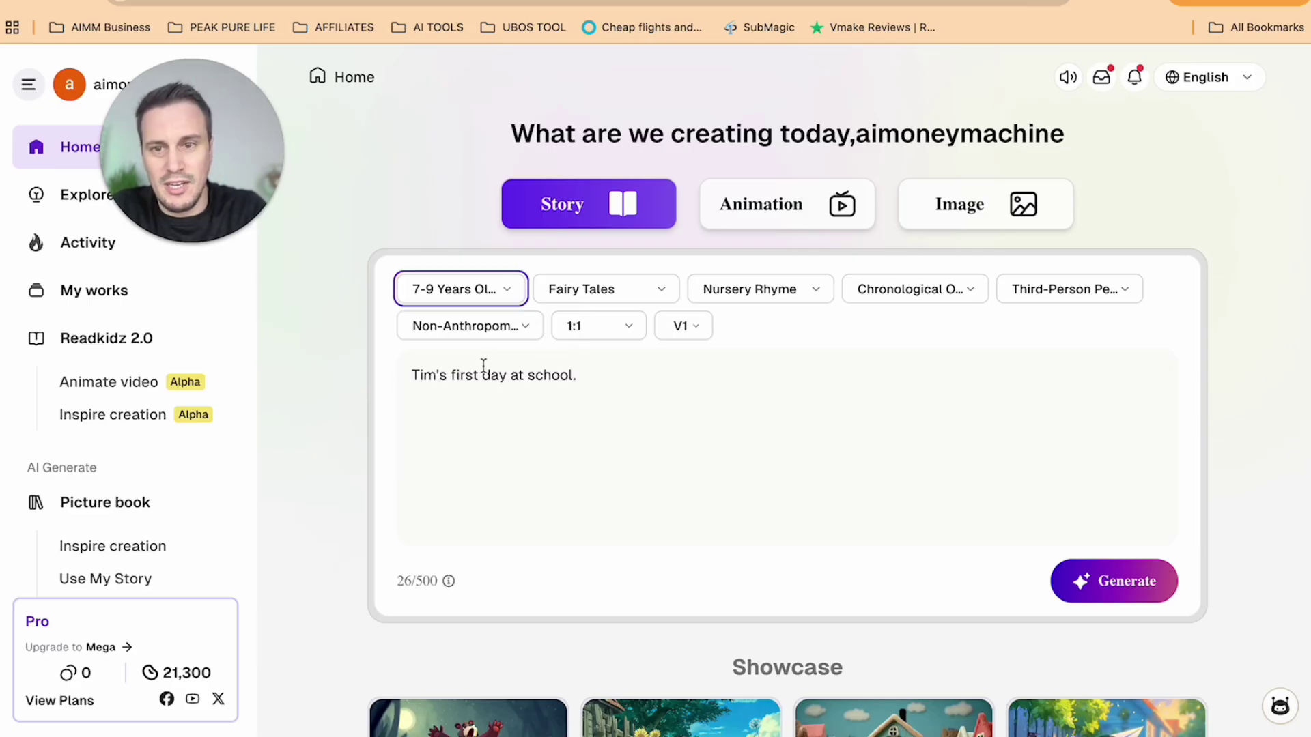
pyautogui.click(616, 297)
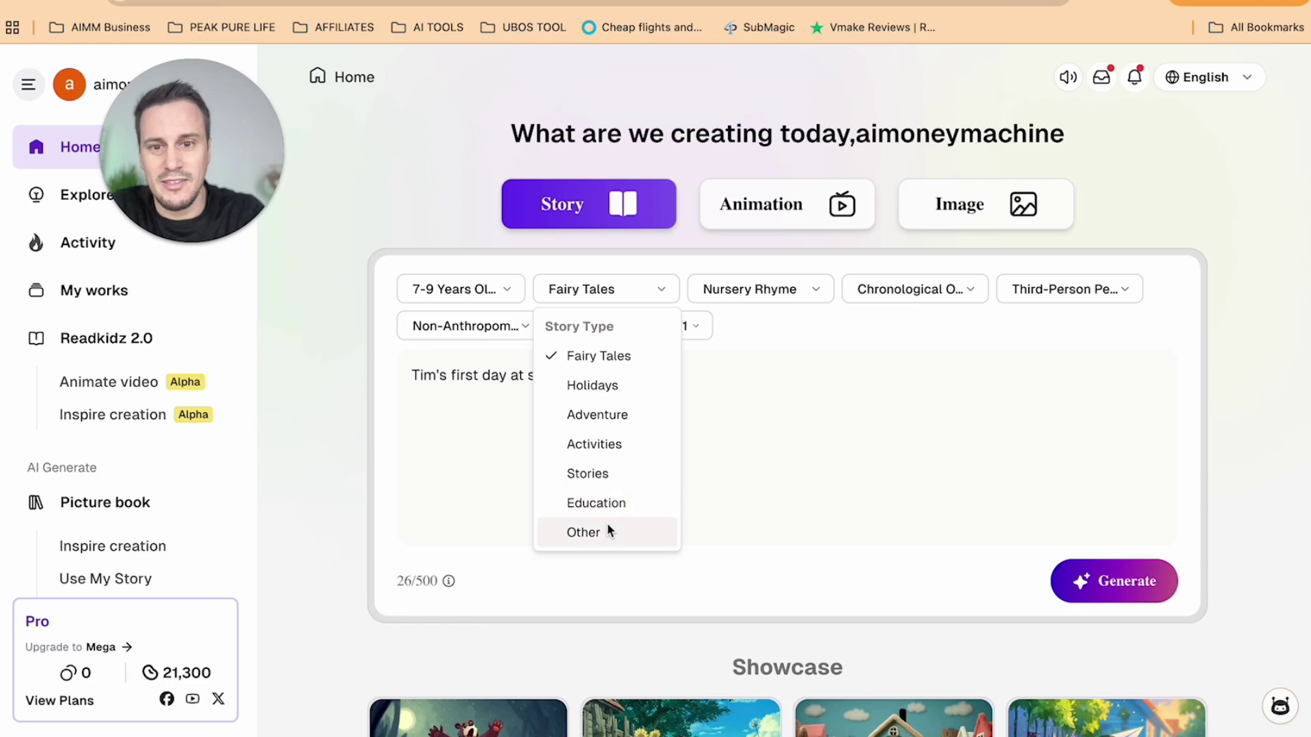
pyautogui.click(595, 414)
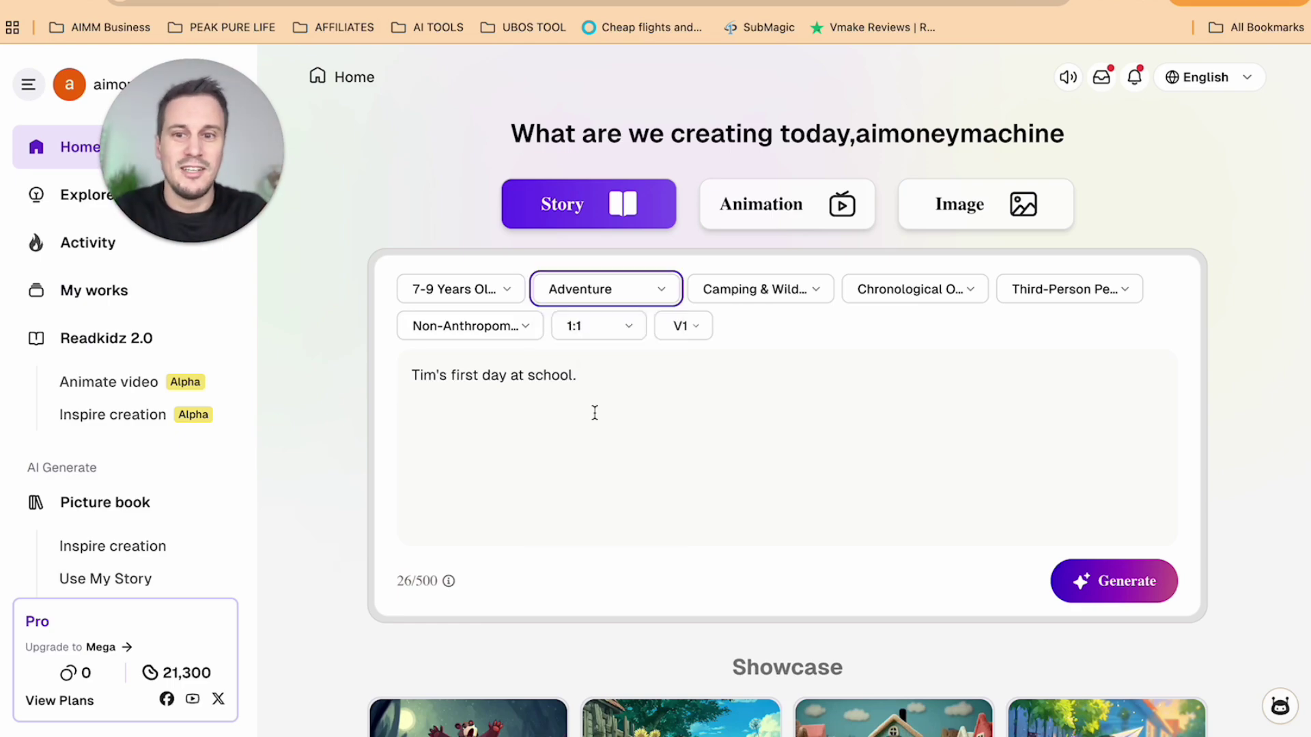
pyautogui.click(577, 375)
pyautogui.moveTo(577, 375); pyautogui.dragTo(369, 388)
pyautogui.click(618, 386)
pyautogui.click(760, 291)
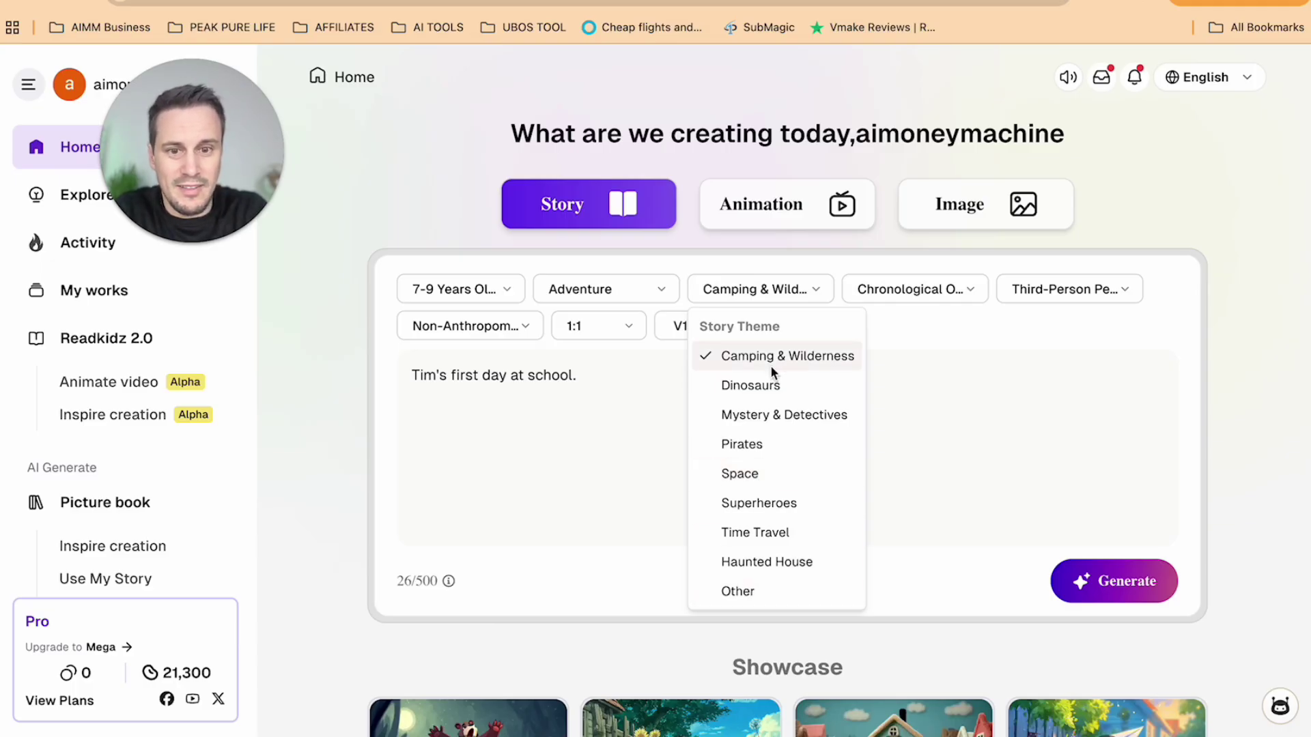
pyautogui.click(751, 503)
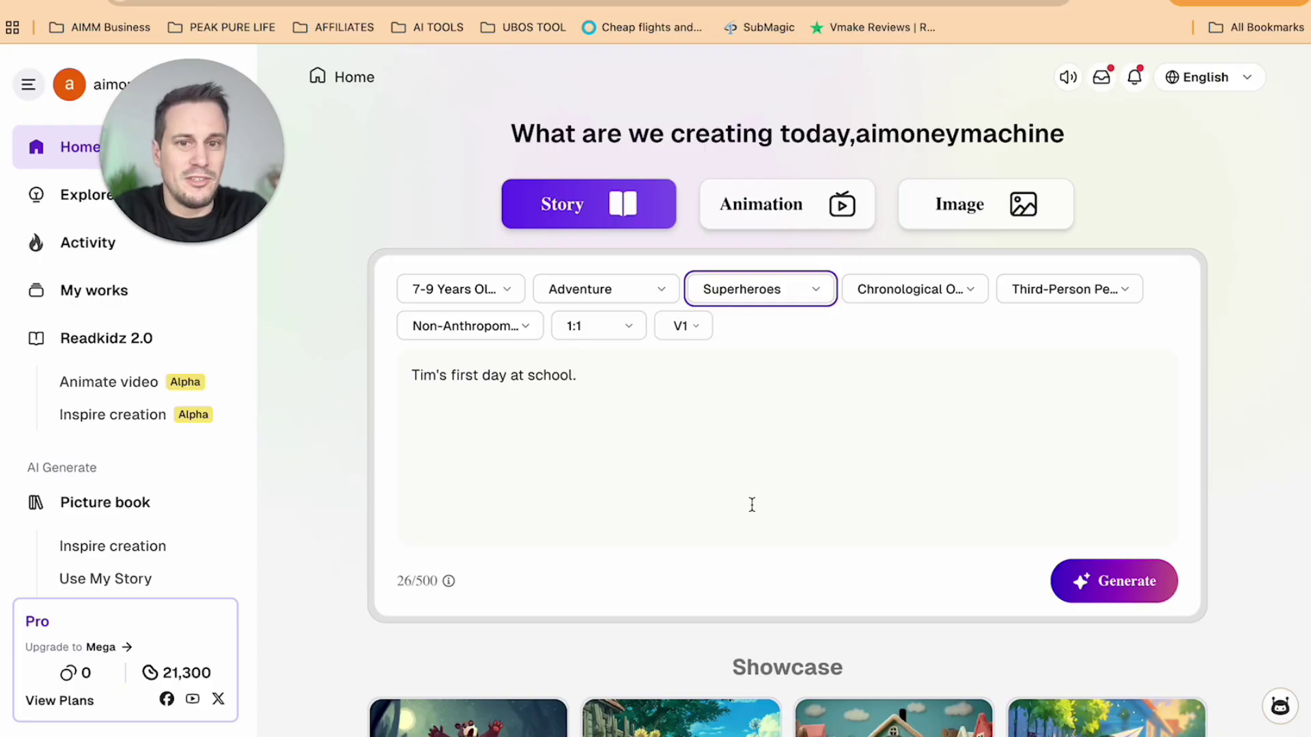
# Keep chronological order, third-person, non-anthropomorphic characters, 1:1 size and V1, then generate the story.
pyautogui.click(946, 301)
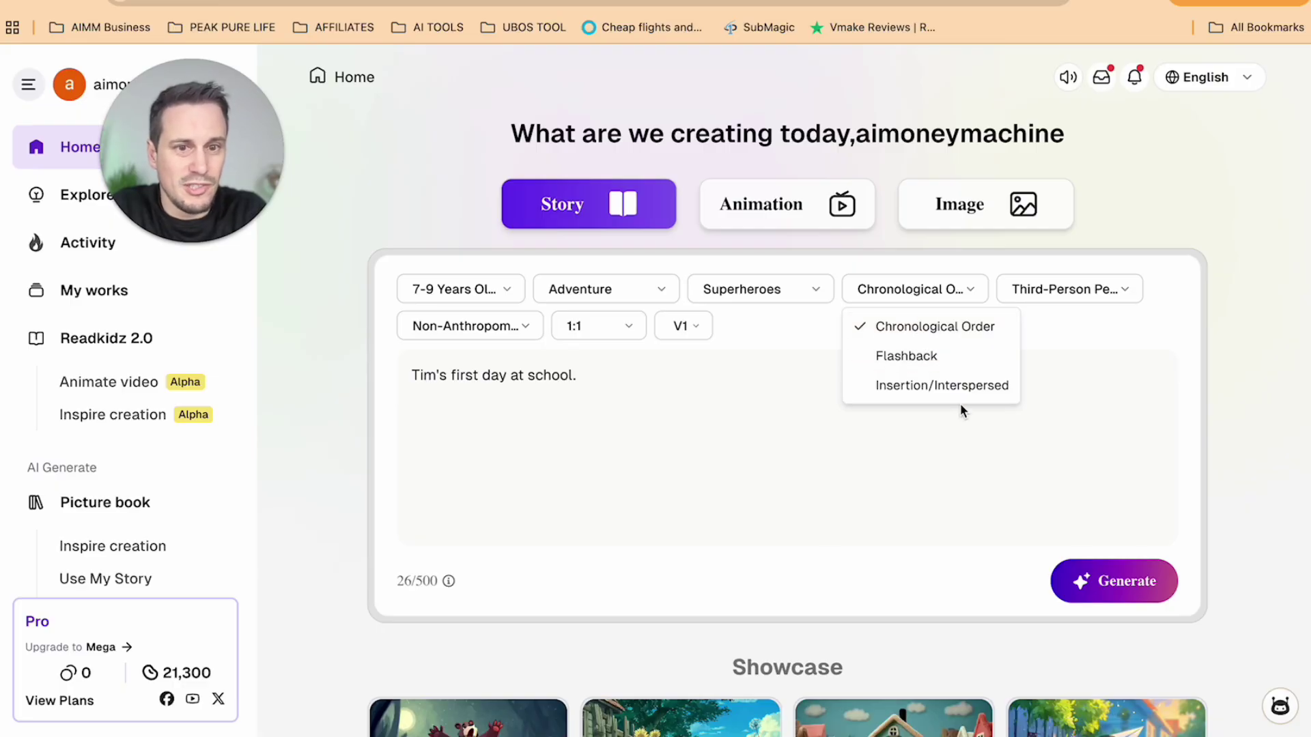
pyautogui.click(966, 301)
pyautogui.click(1061, 295)
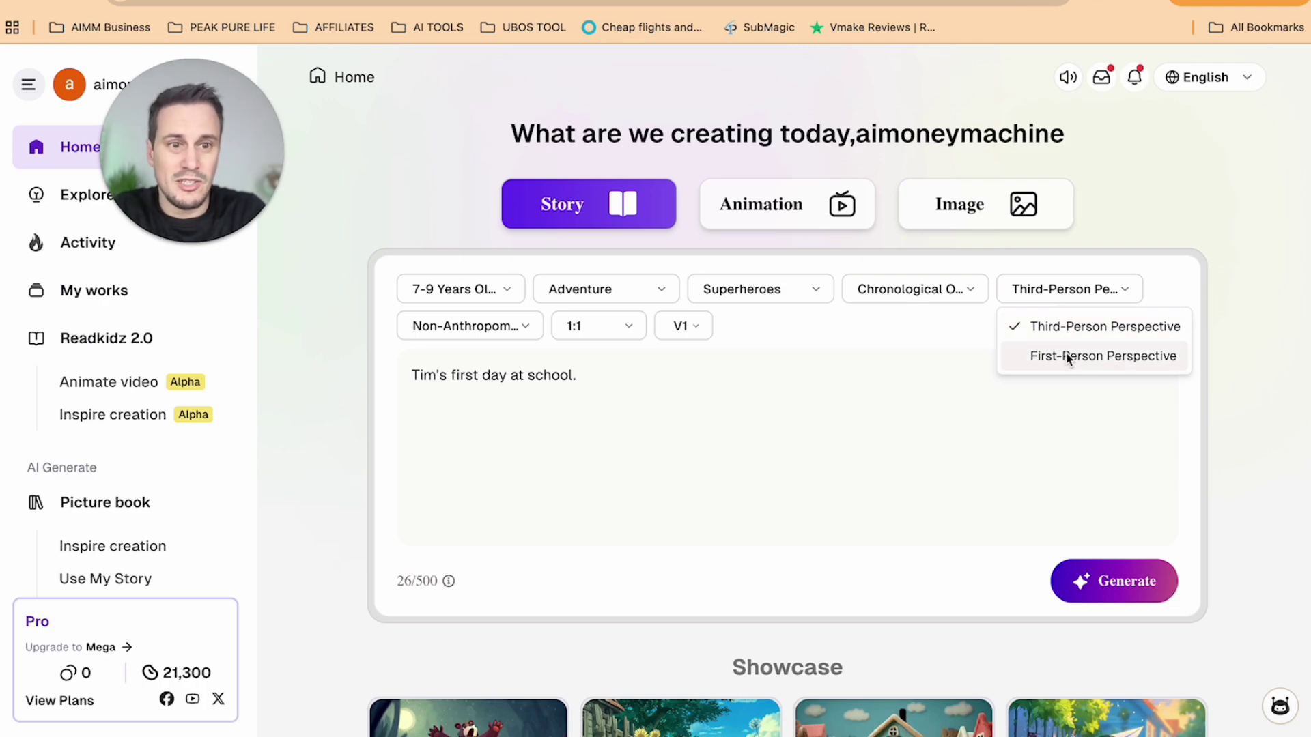
pyautogui.click(1071, 334)
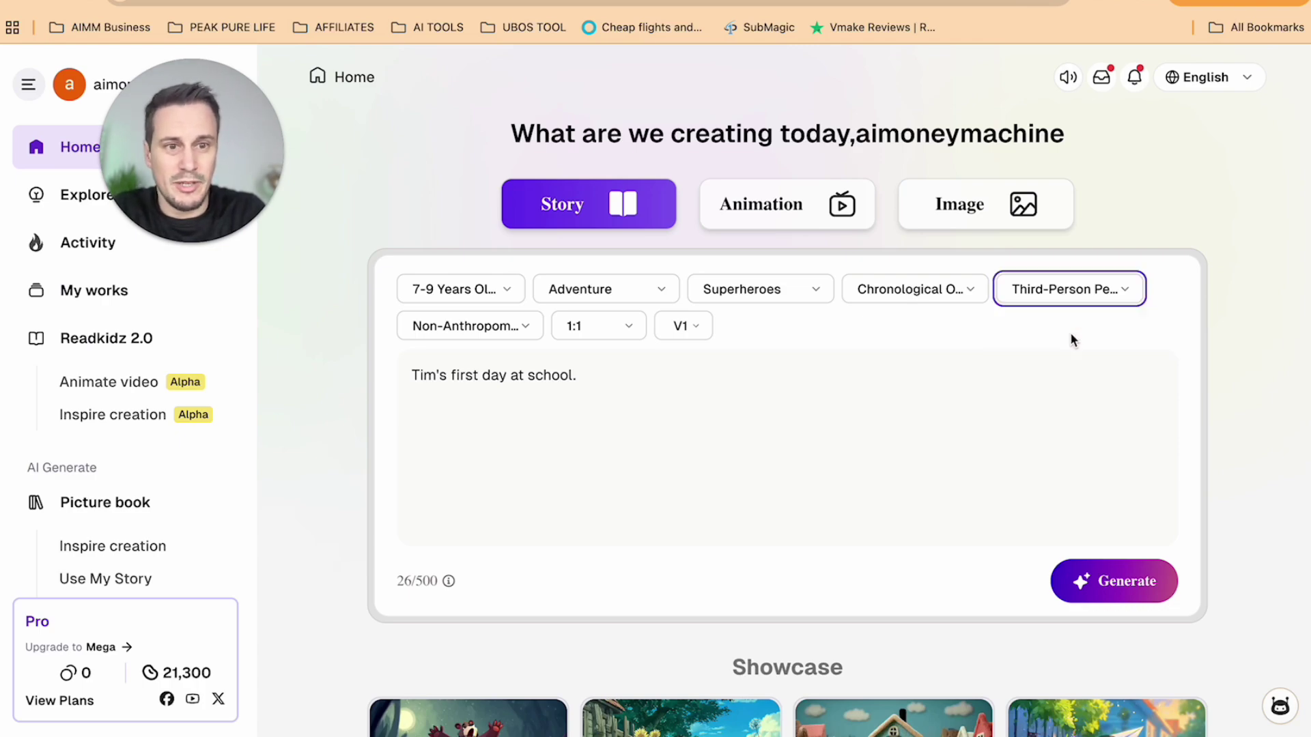
pyautogui.click(488, 328)
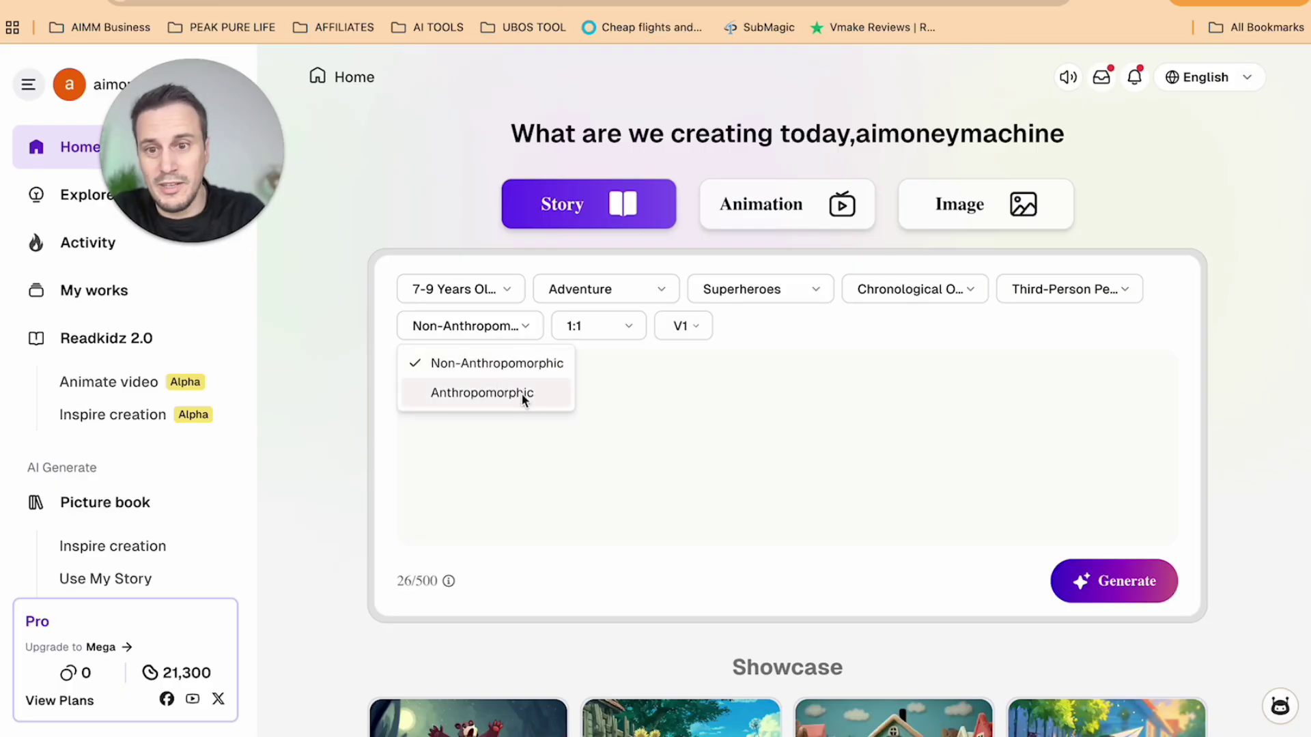
pyautogui.click(521, 366)
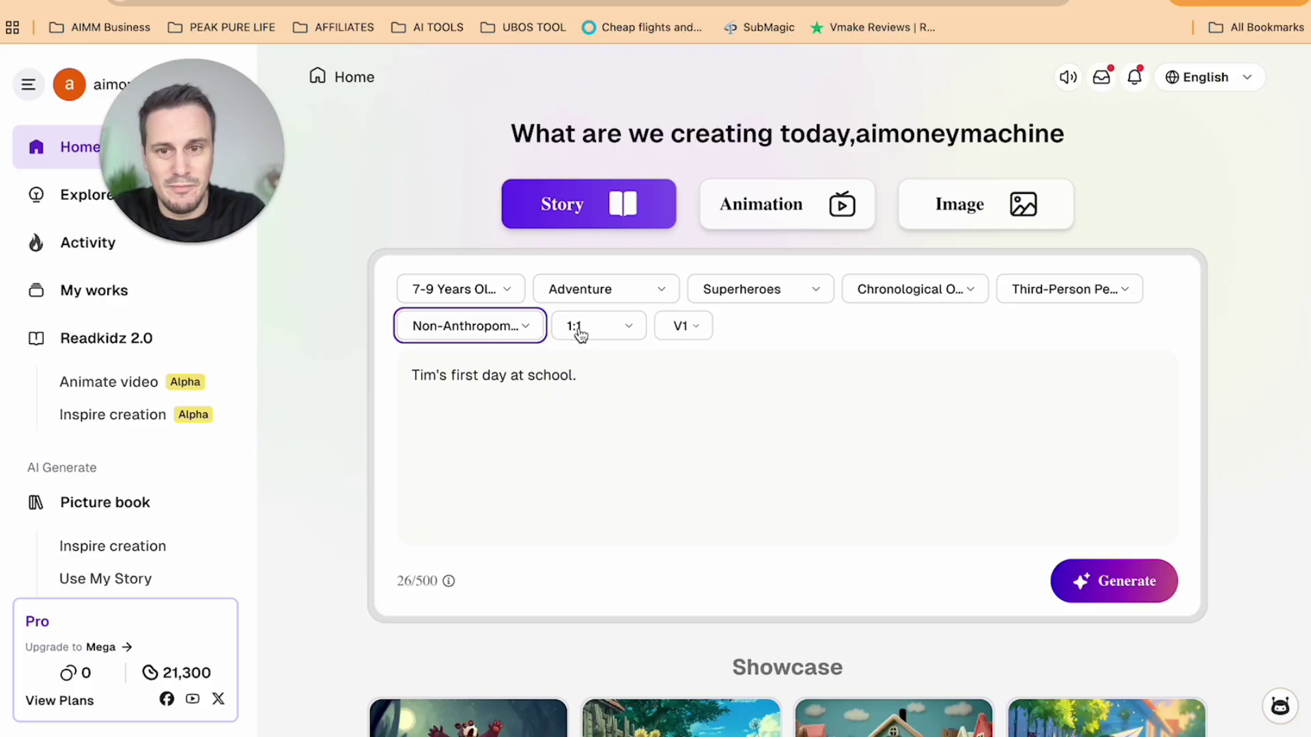
pyautogui.click(580, 332)
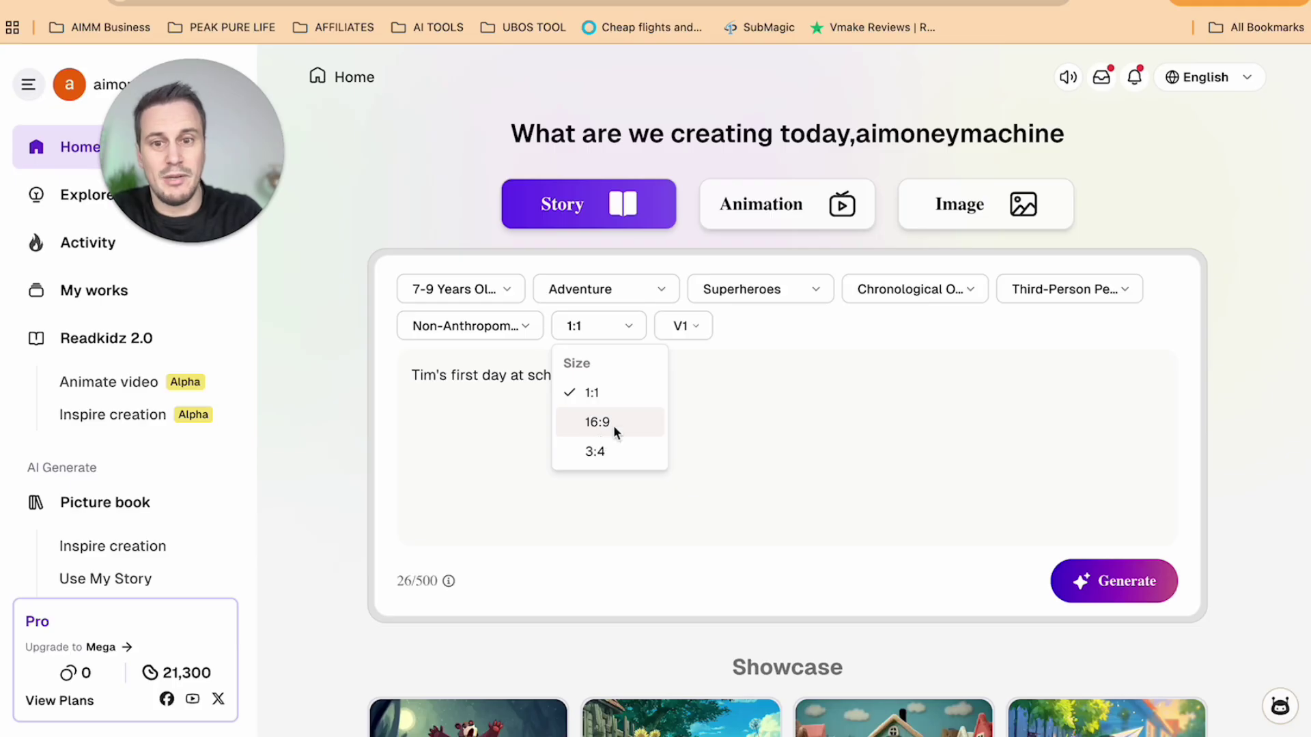
pyautogui.click(591, 394)
pyautogui.click(680, 335)
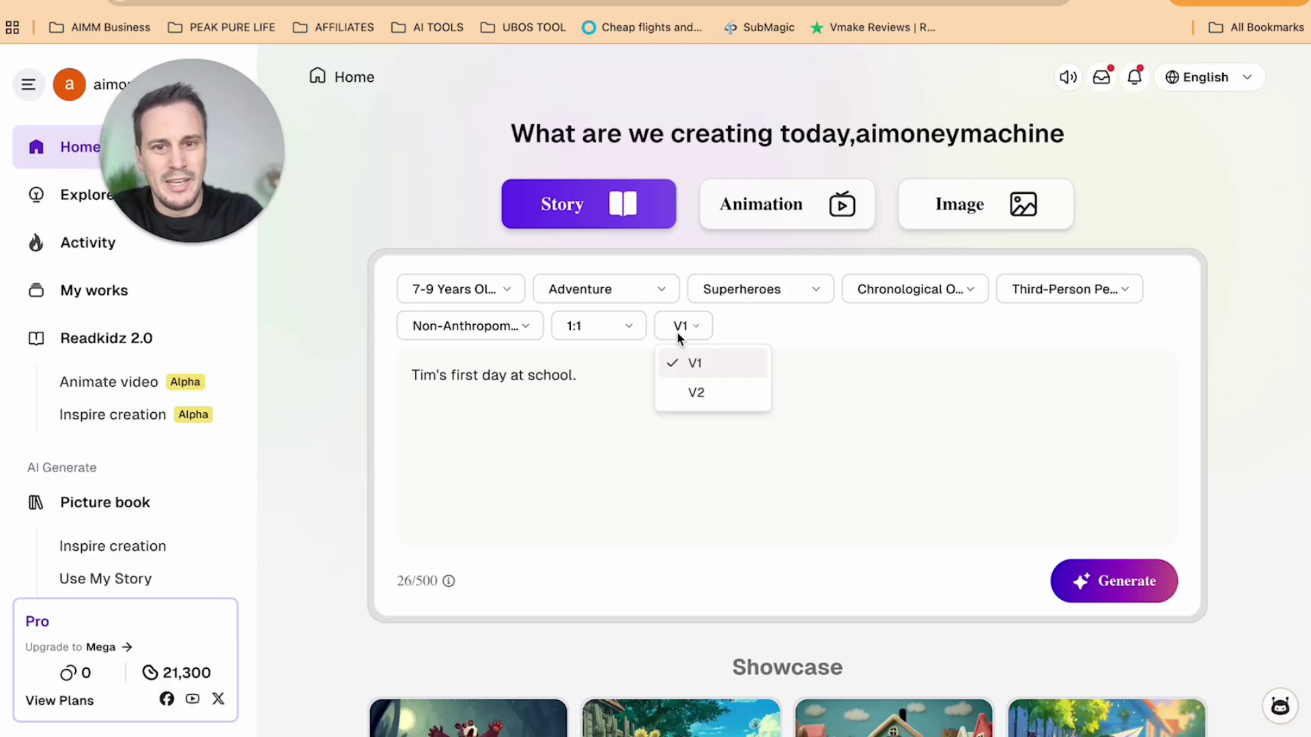
pyautogui.click(679, 363)
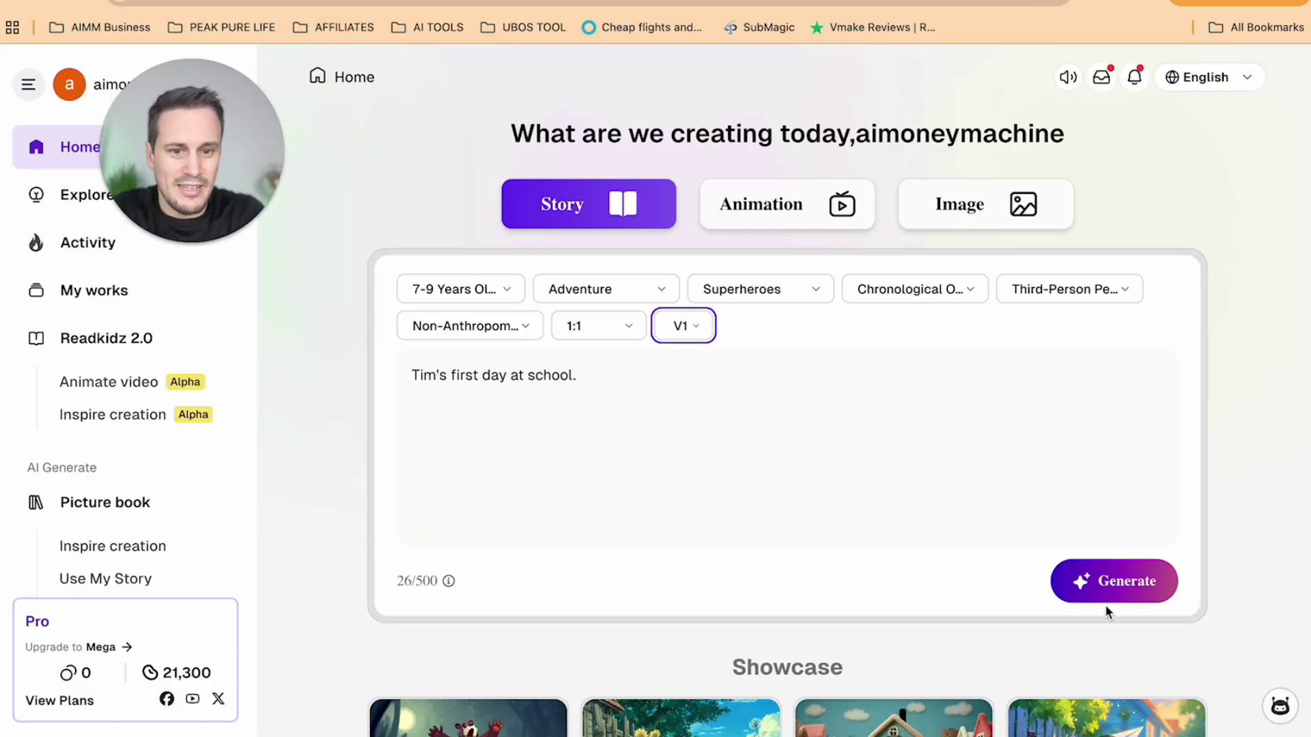
pyautogui.click(1108, 575)
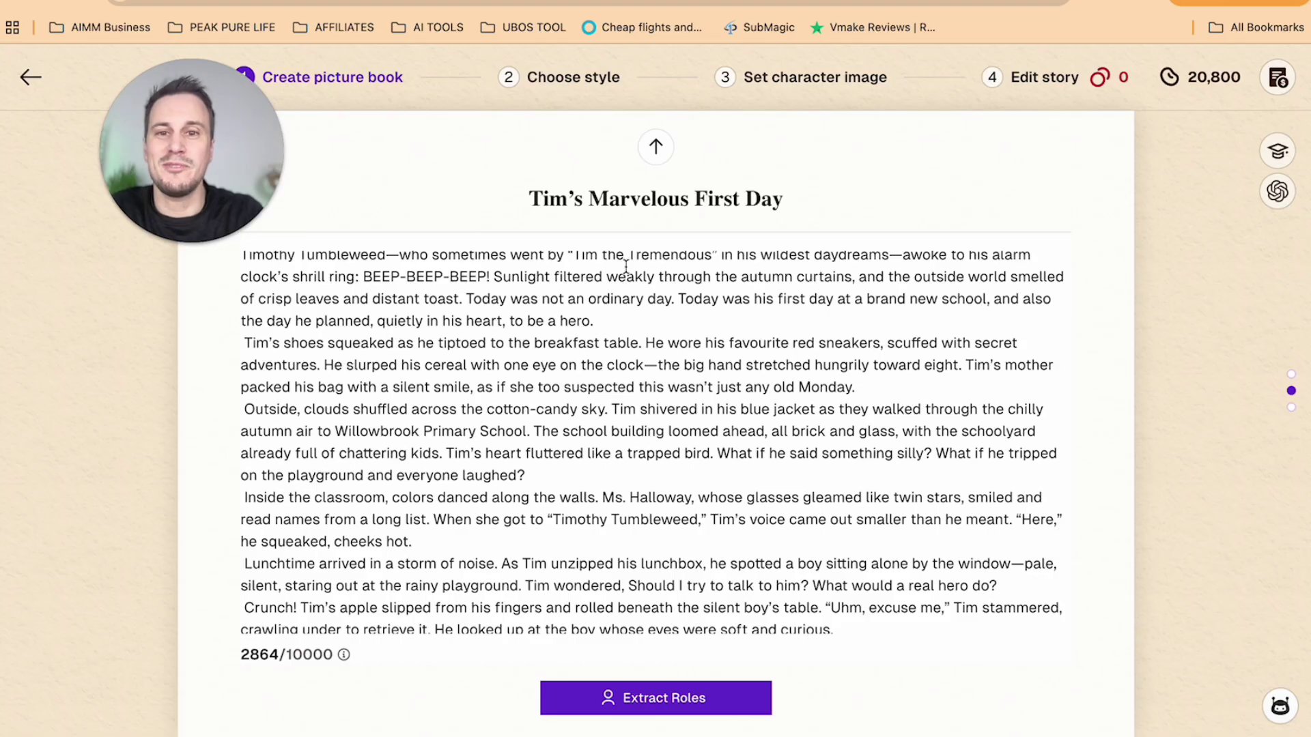
# Review the generated story 'Tim's Marvelous First Day' and extract its characters.
pyautogui.moveTo(777, 201); pyautogui.dragTo(435, 201)
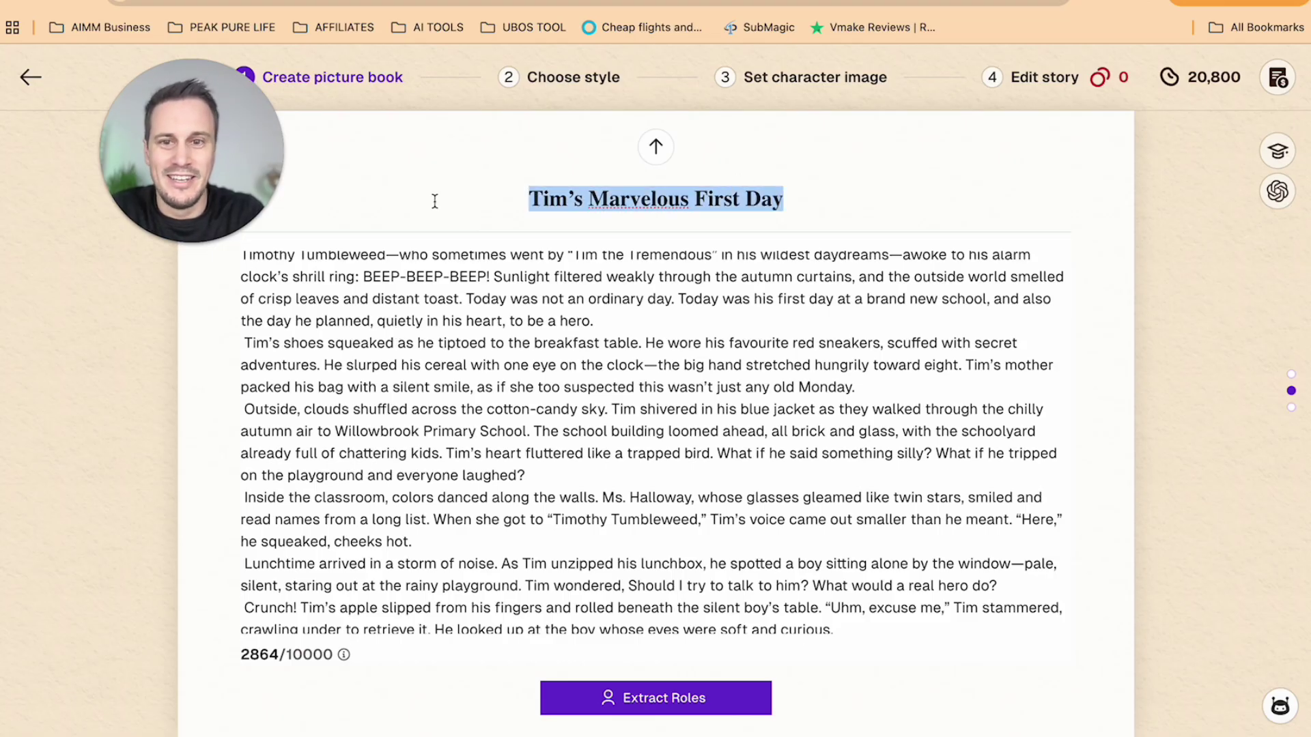
pyautogui.click(780, 457)
pyautogui.scroll(-3, 757, 448)
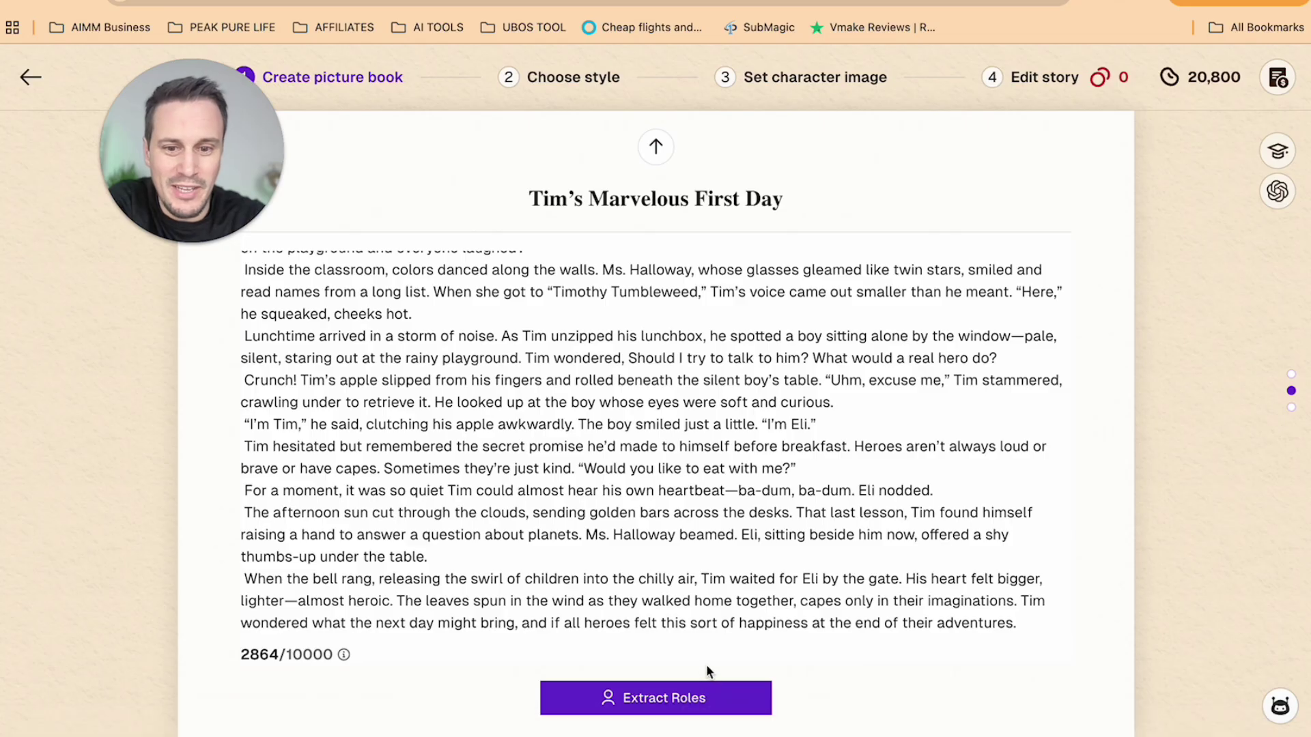
pyautogui.click(676, 695)
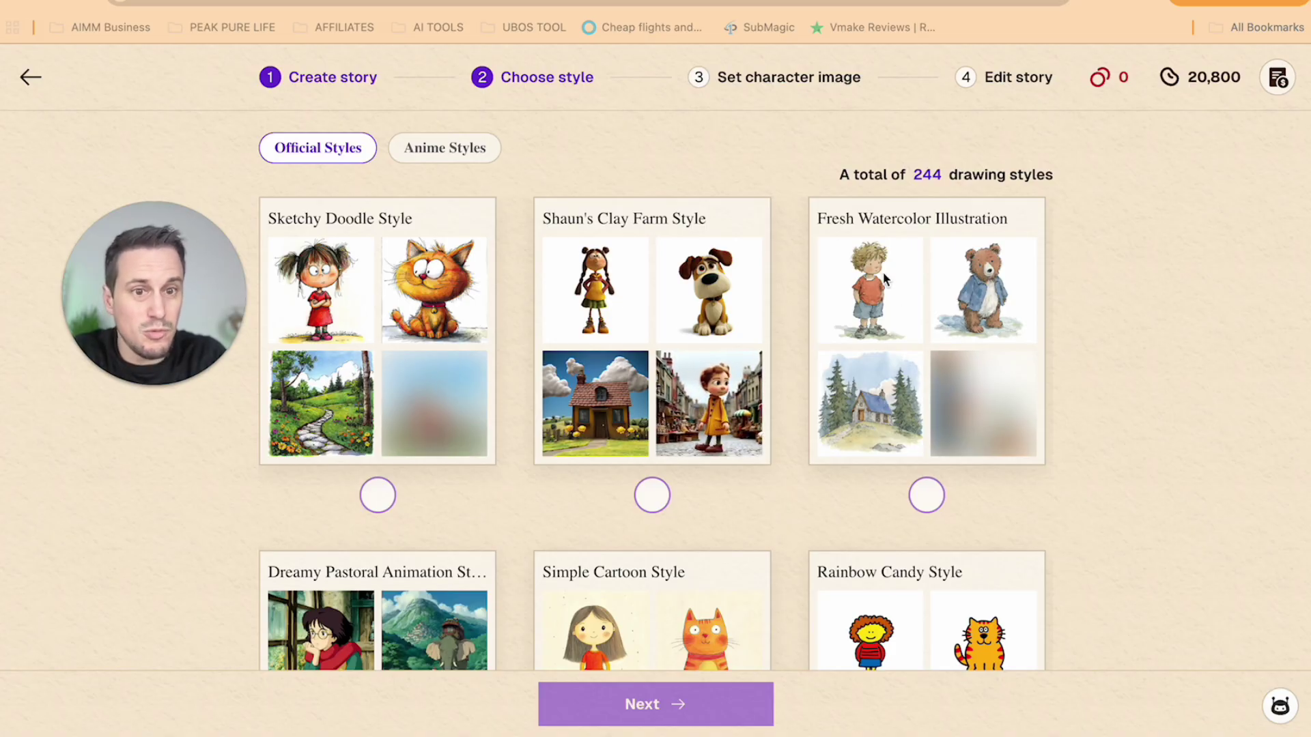
# Browse the Official Styles, choose Fresh Watercolor Illustration, and continue to character images.
pyautogui.scroll(-5, 374, 279)
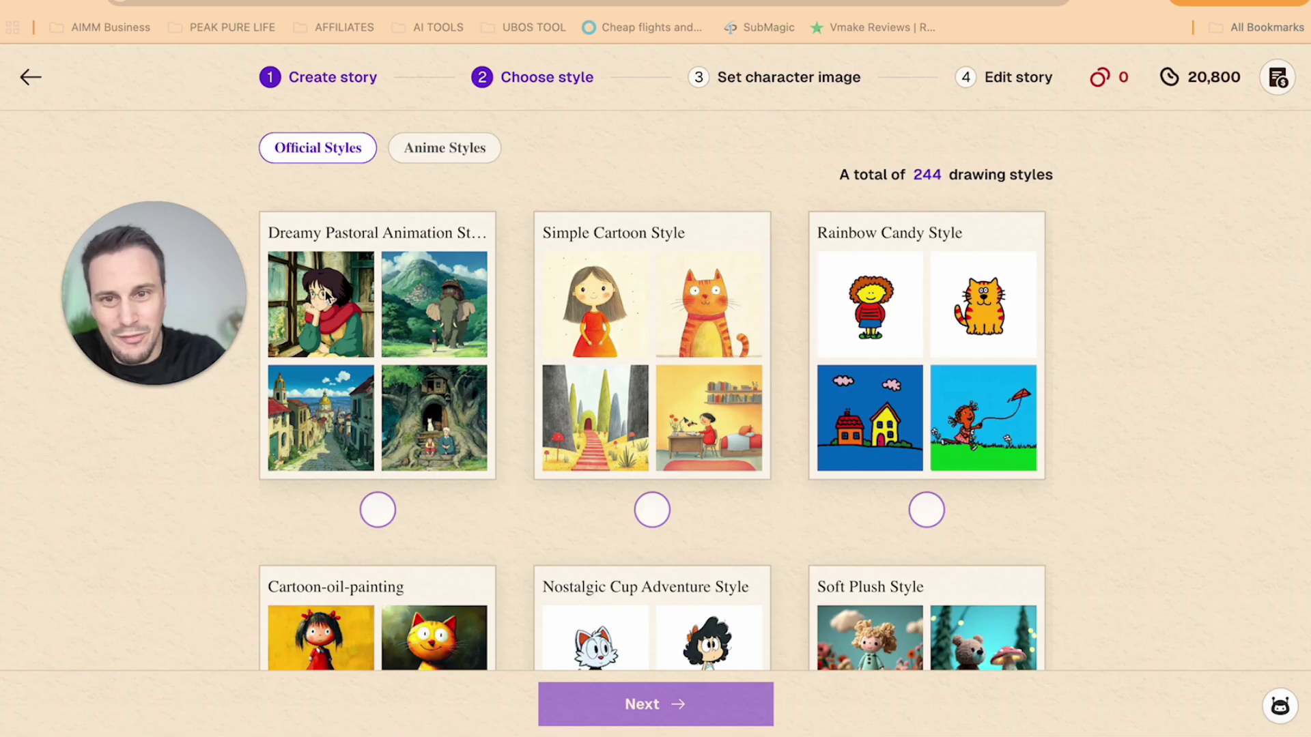
pyautogui.scroll(-3, 698, 351)
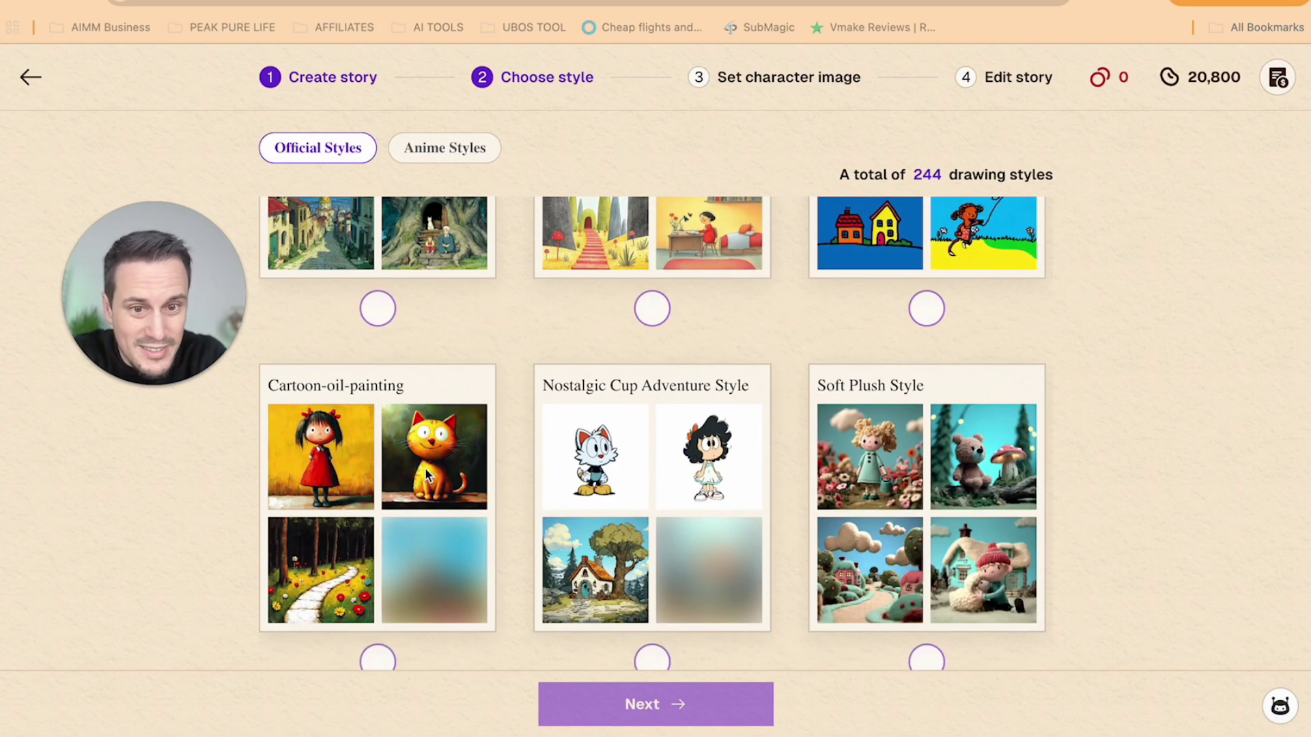
pyautogui.scroll(-5, 960, 458)
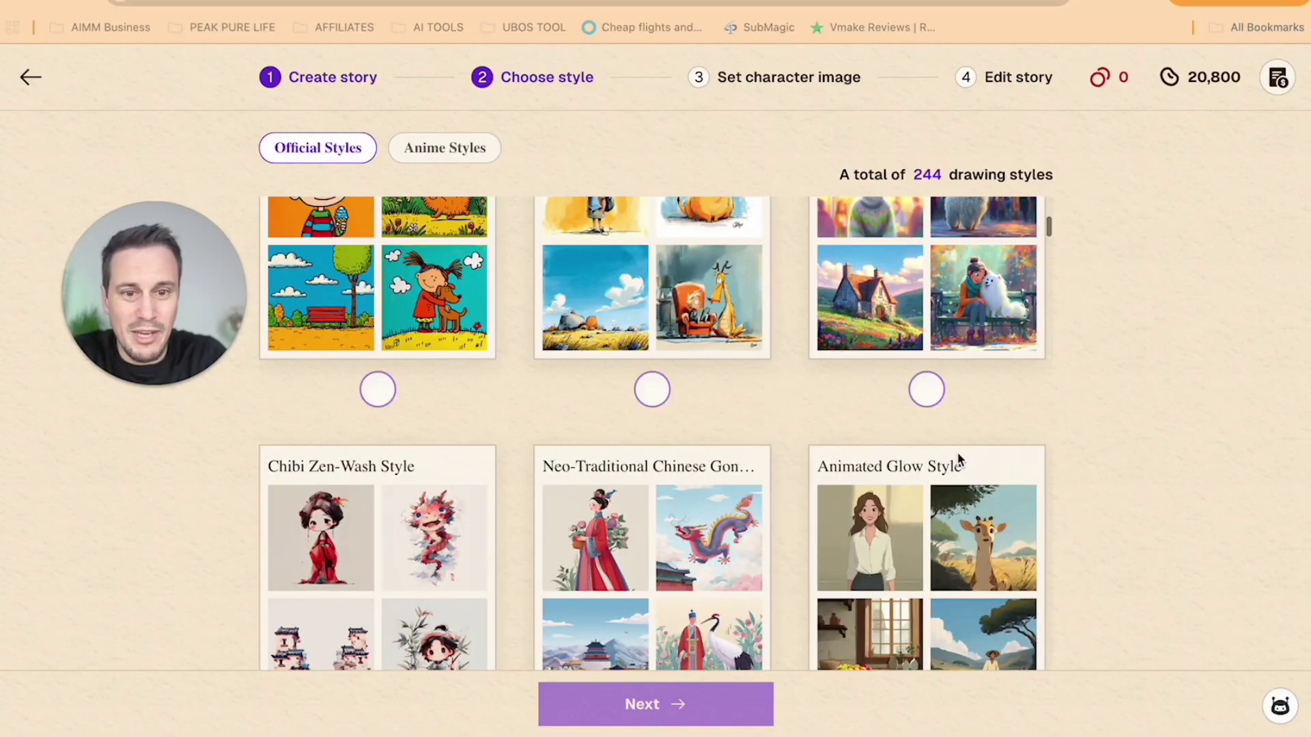
pyautogui.scroll(-6, 960, 459)
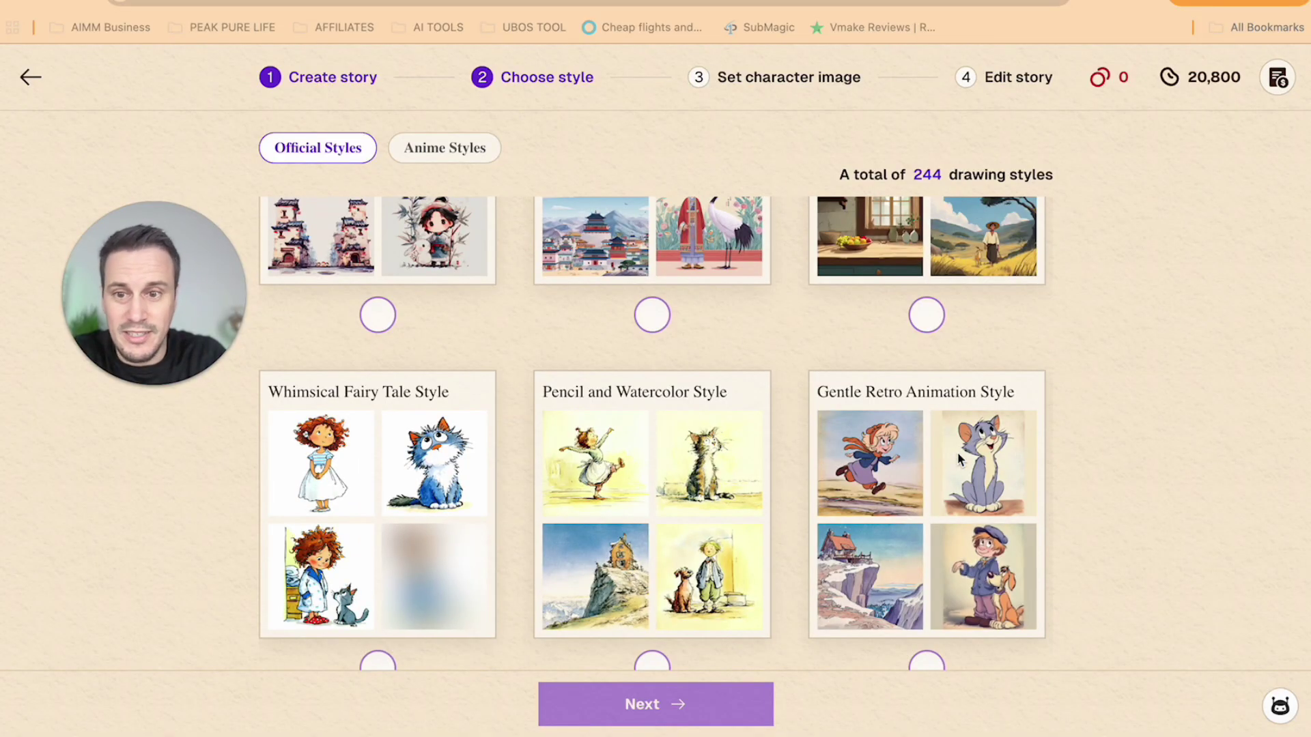
pyautogui.scroll(10, 957, 452)
pyautogui.scroll(-10, 957, 452)
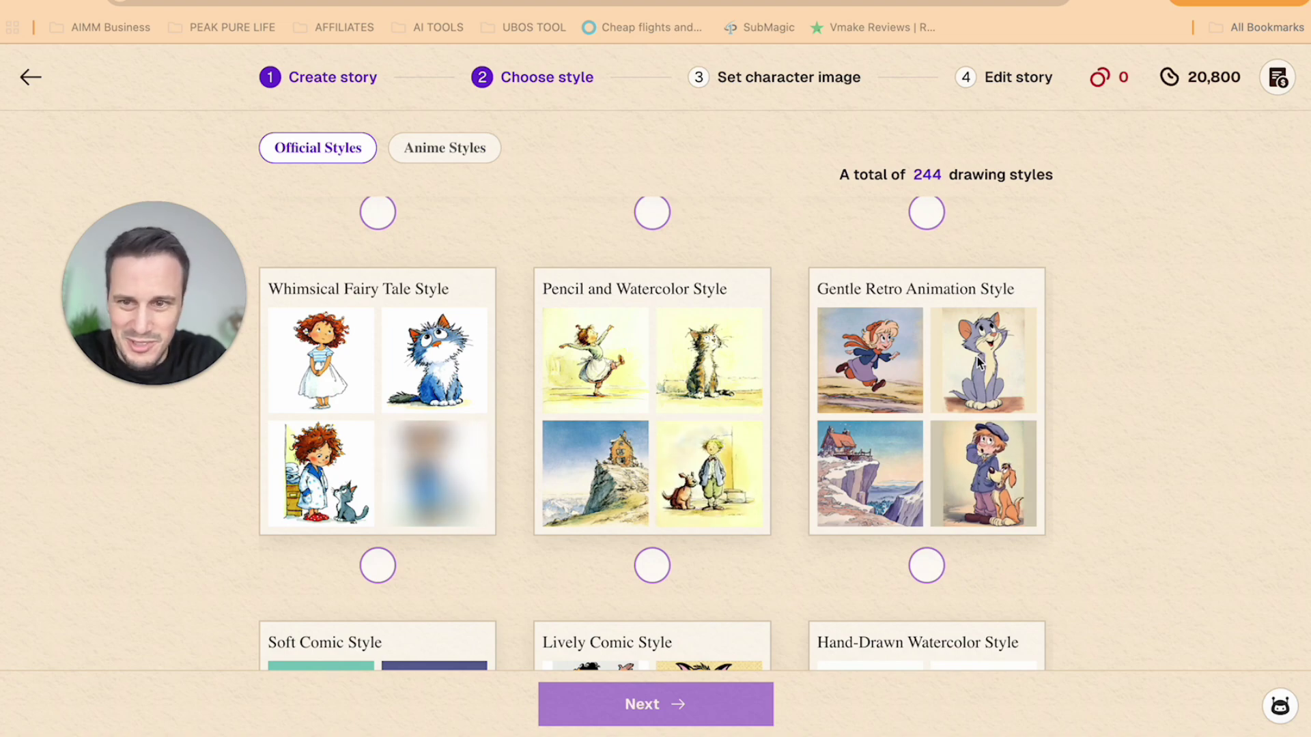
pyautogui.scroll(10, 979, 360)
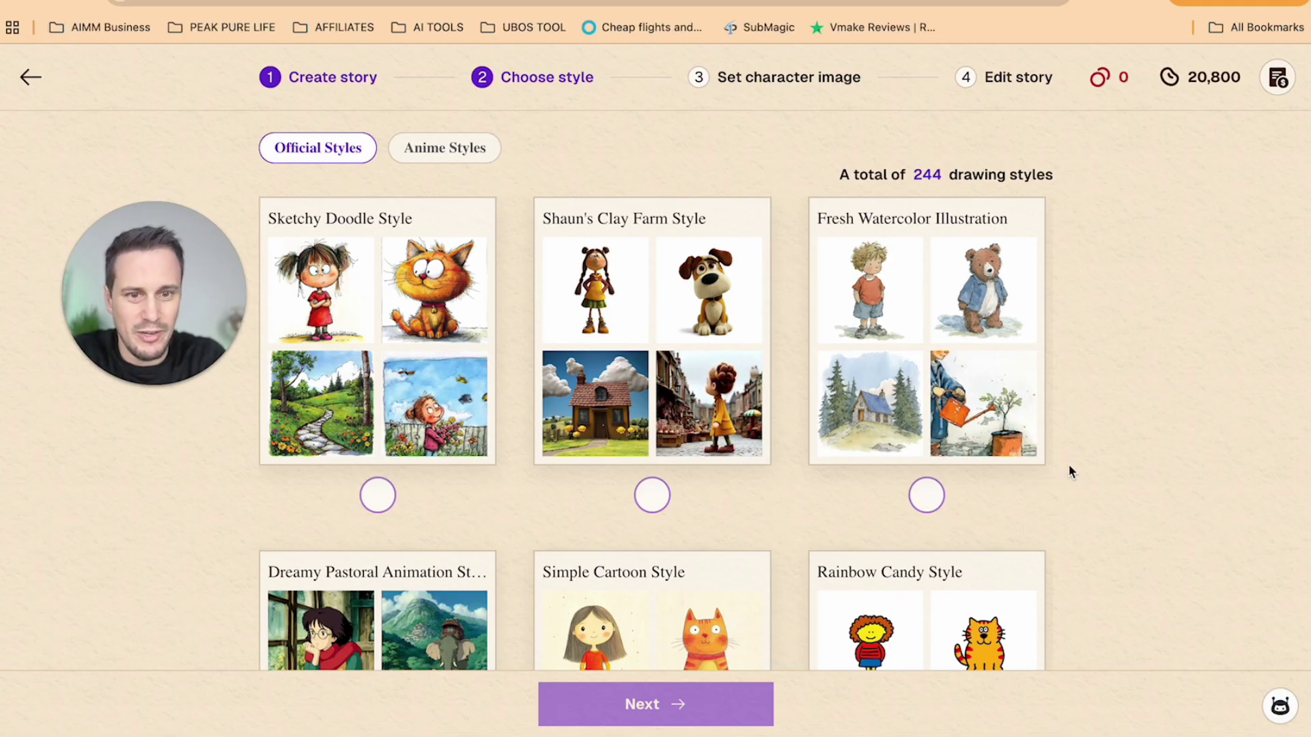
pyautogui.click(926, 501)
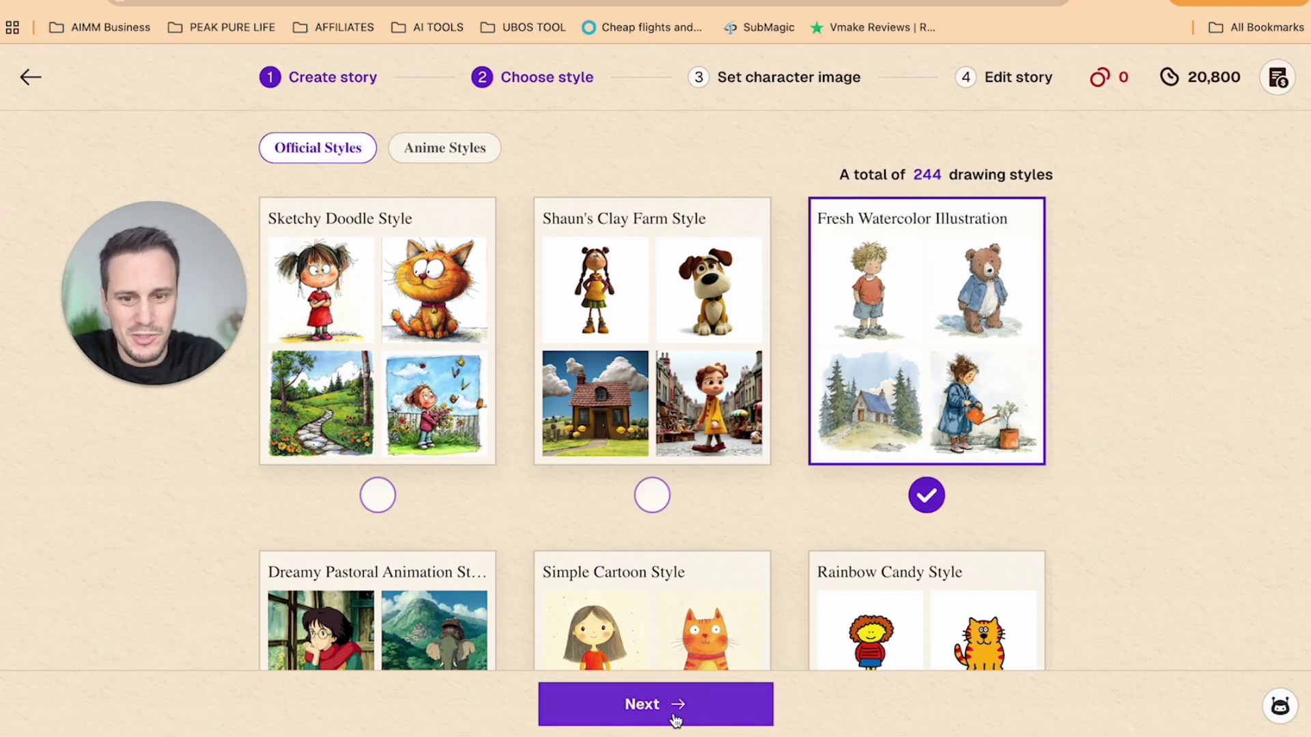
pyautogui.click(639, 710)
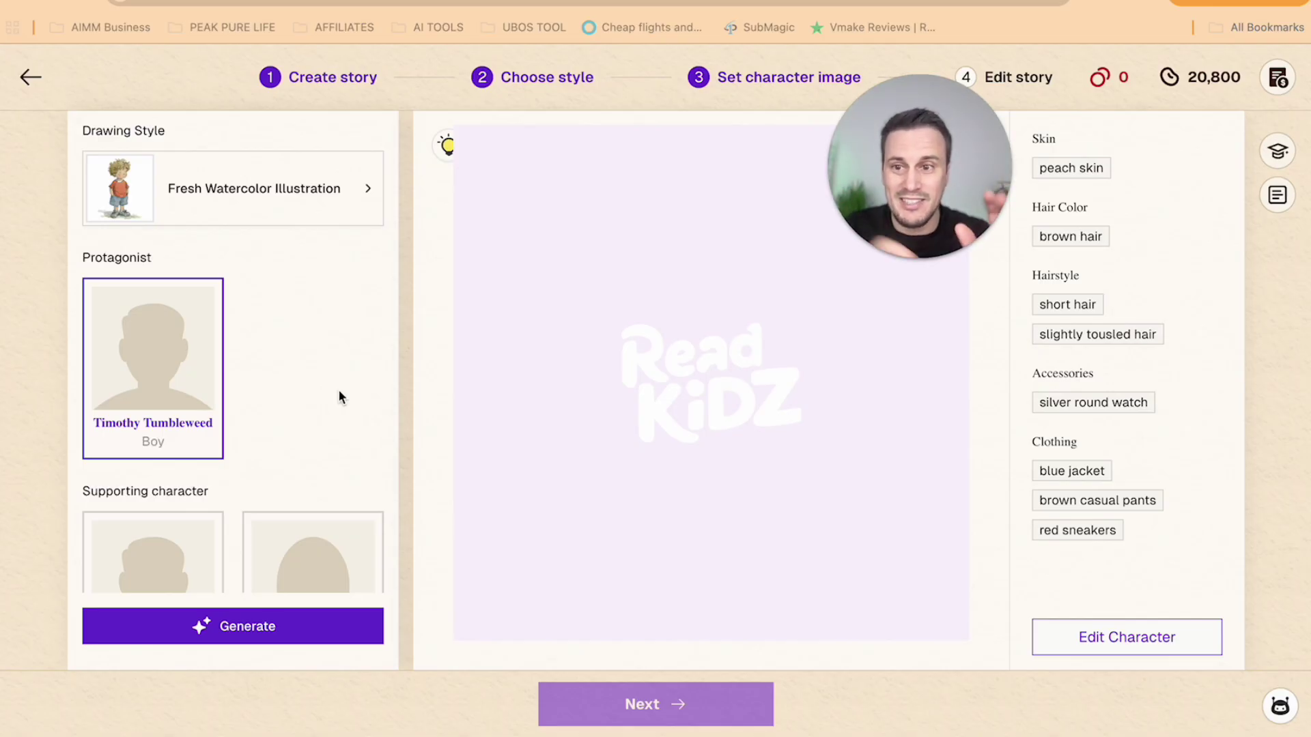
pyautogui.scroll(-4, 203, 384)
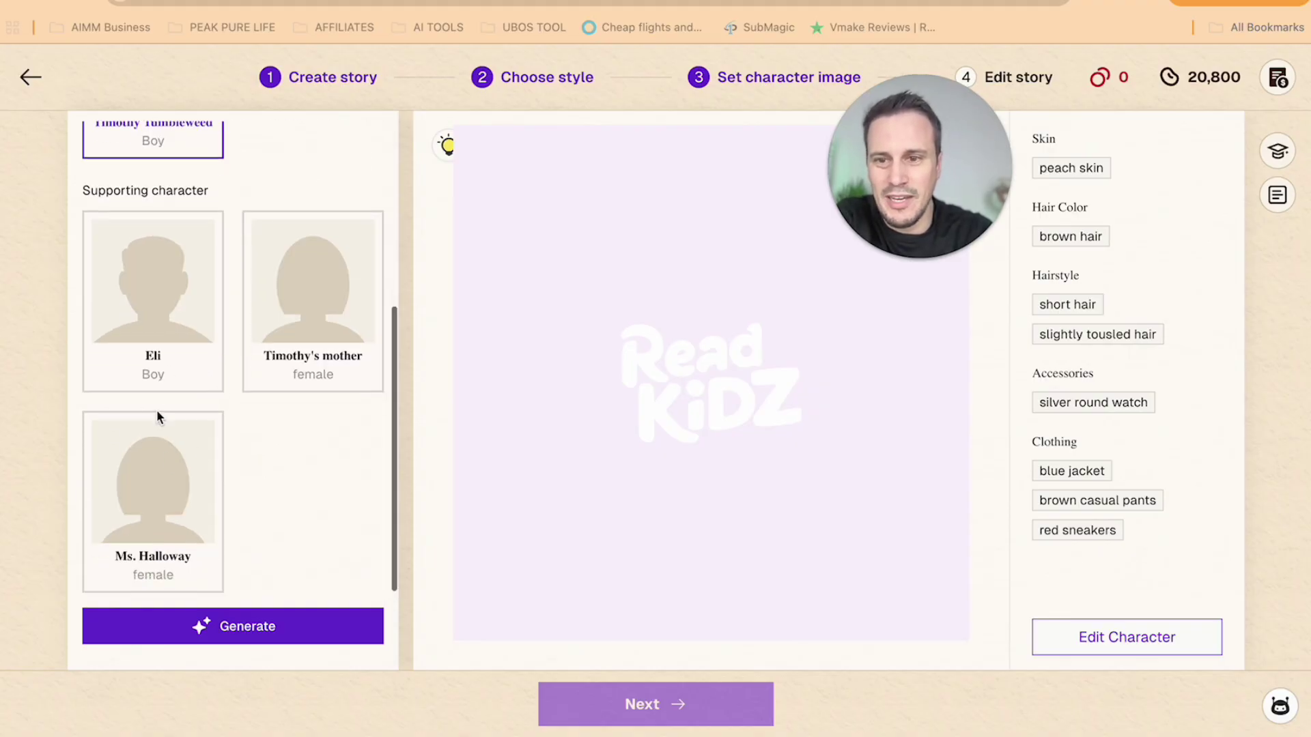
pyautogui.scroll(4, 157, 409)
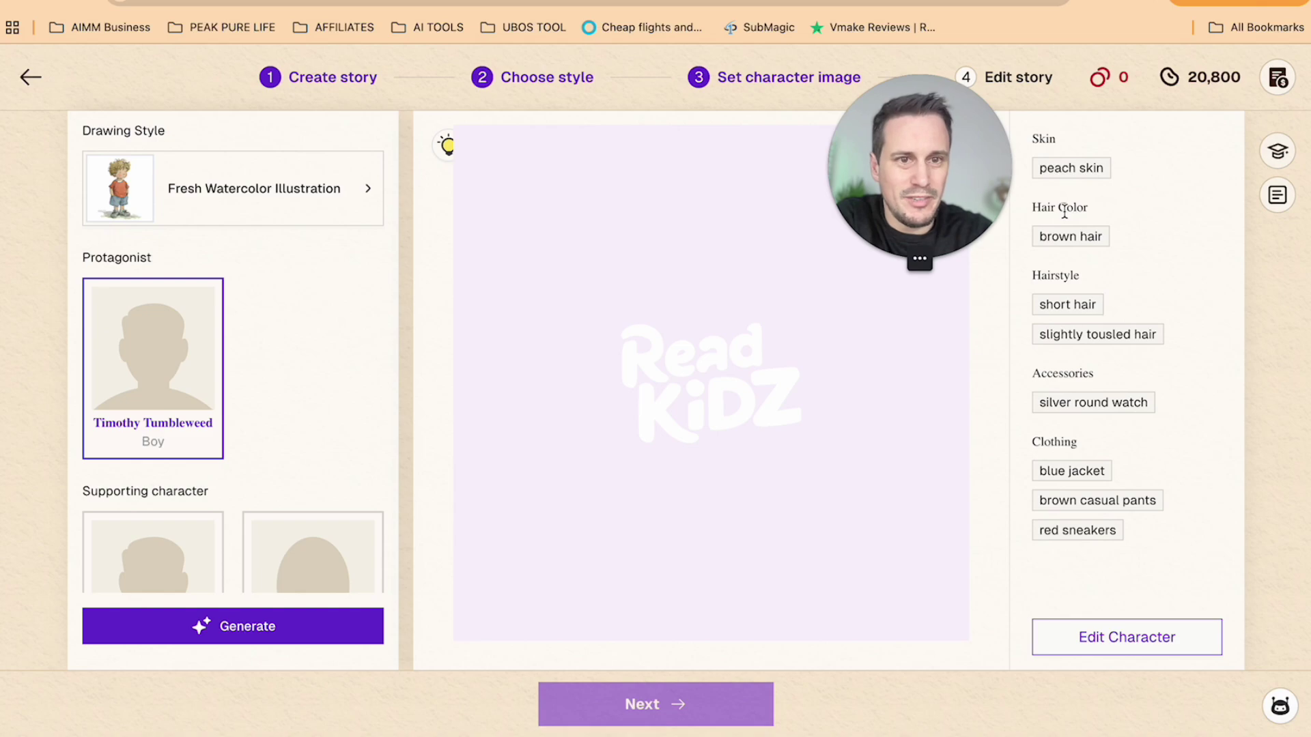
pyautogui.moveTo(902, 188); pyautogui.dragTo(852, 214)
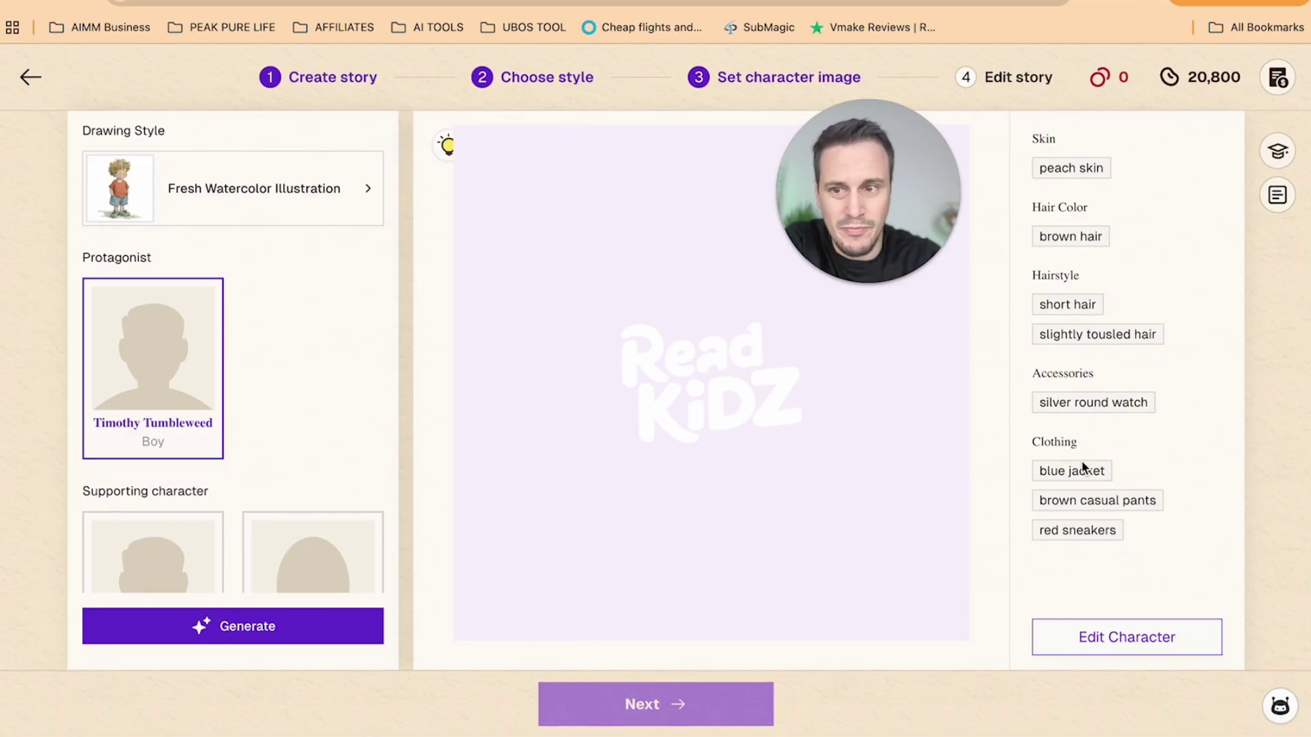
pyautogui.click(1099, 648)
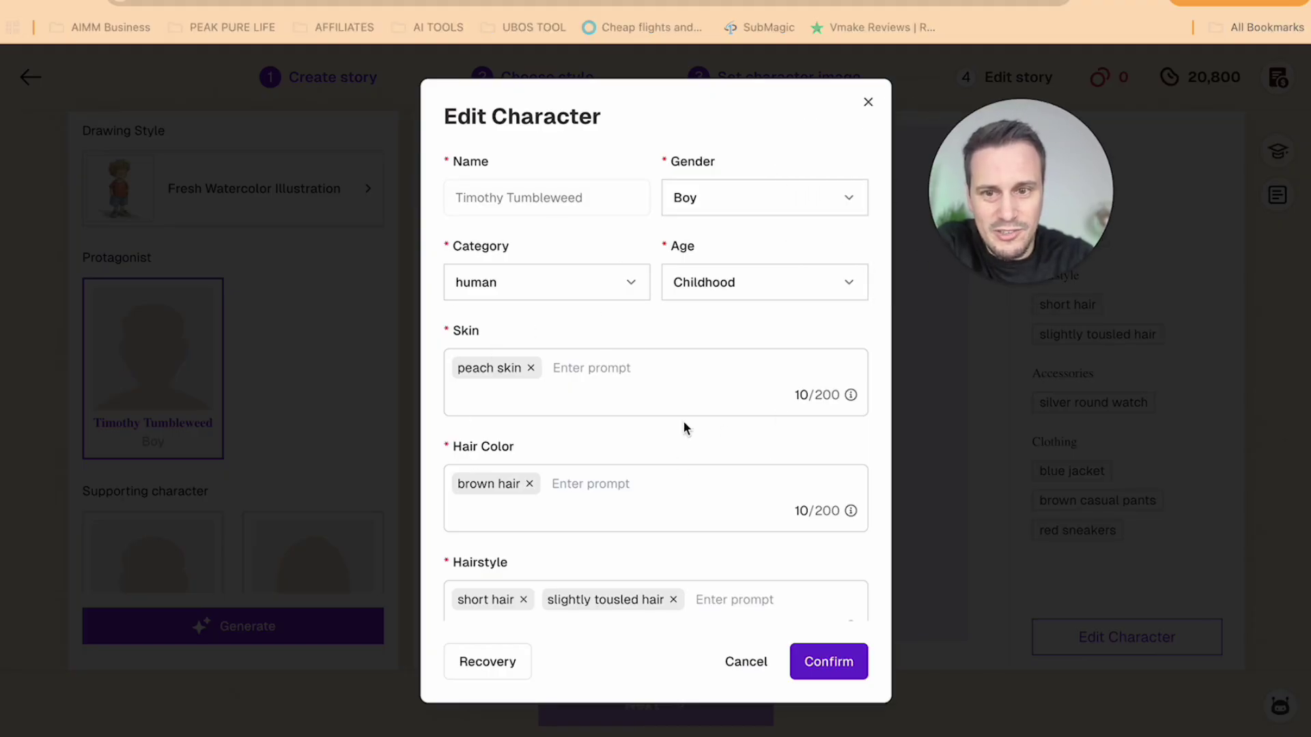
pyautogui.scroll(-7, 561, 512)
pyautogui.scroll(2, 562, 512)
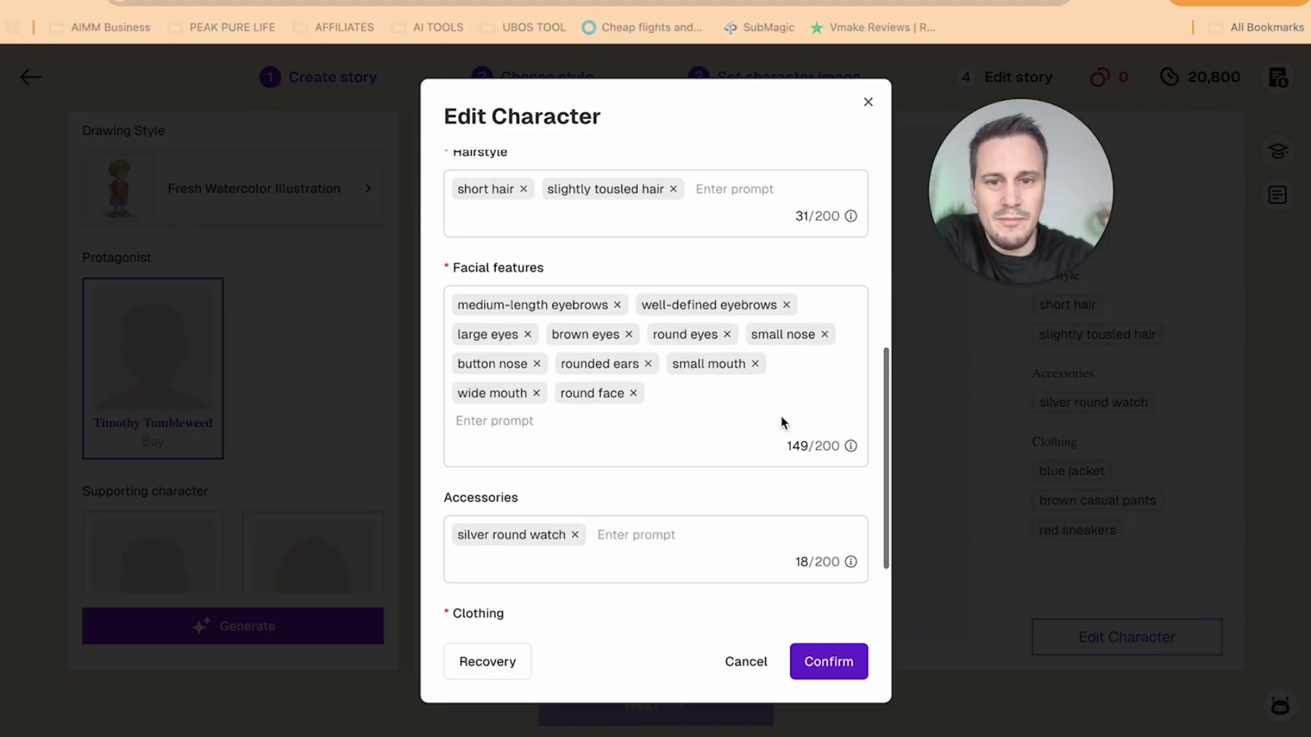
pyautogui.scroll(-2, 625, 469)
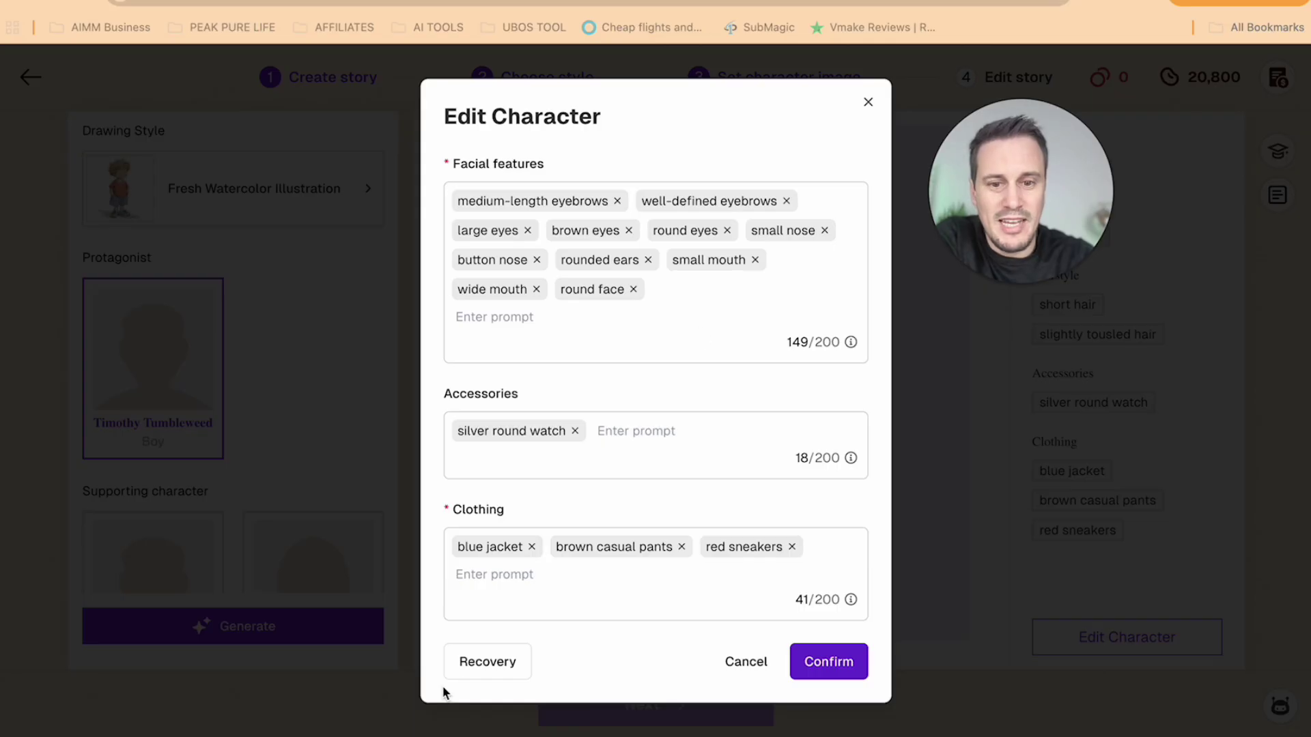
pyautogui.click(828, 665)
pyautogui.scroll(-4, 196, 410)
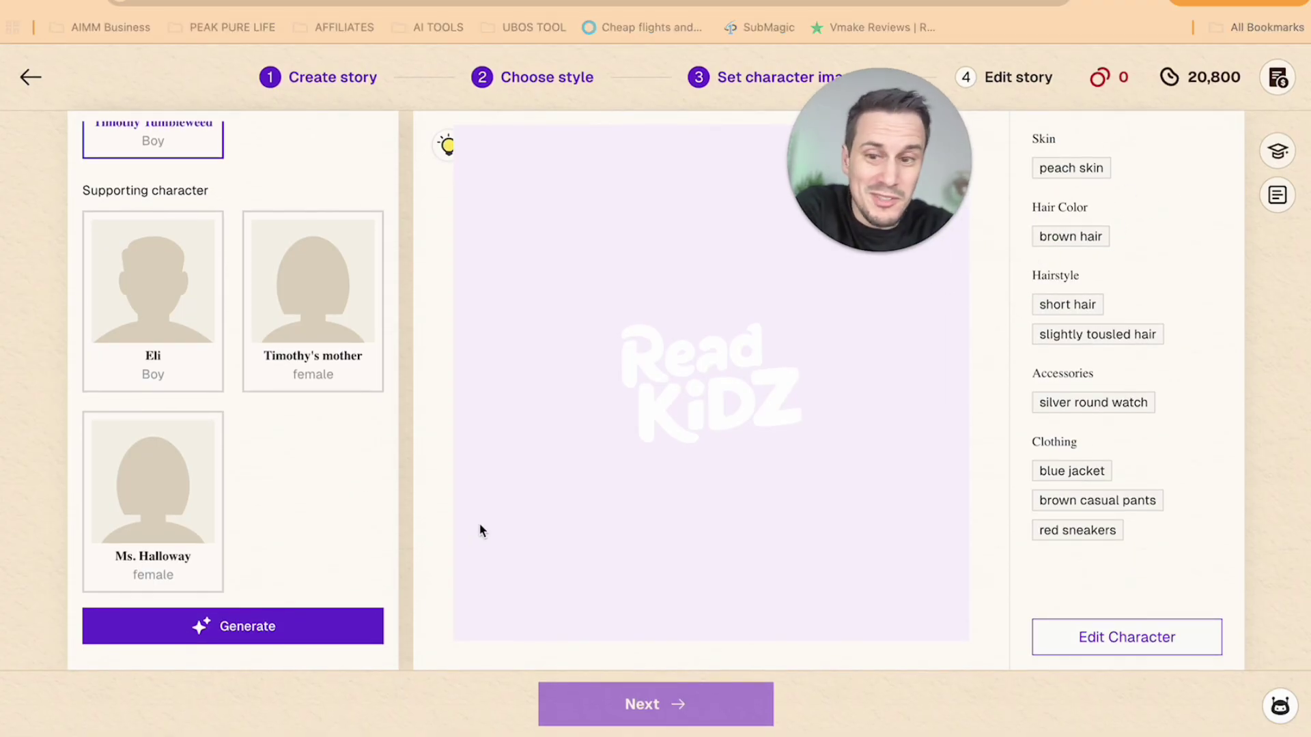
# Generate four watercolor images of Timothy Tumbleweed in blue jacket, brown pants and red sneakers.
pyautogui.click(280, 637)
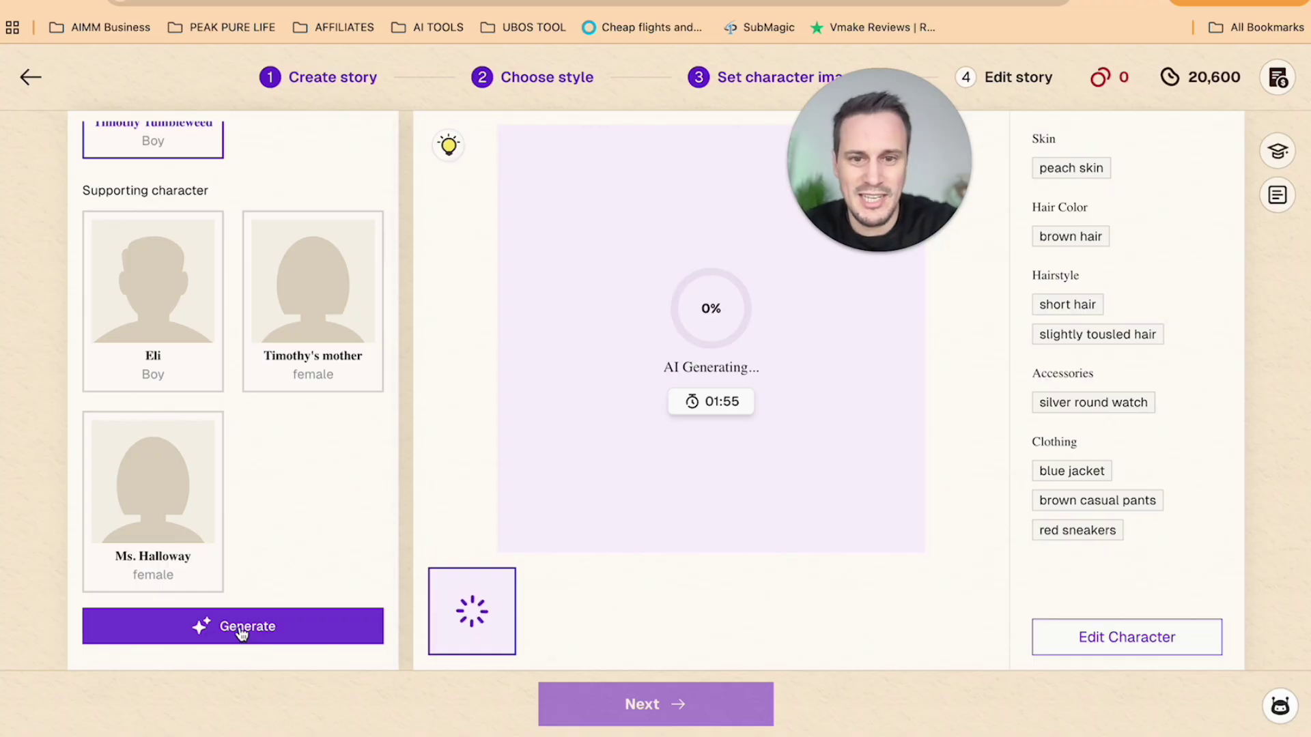
pyautogui.moveTo(311, 732)
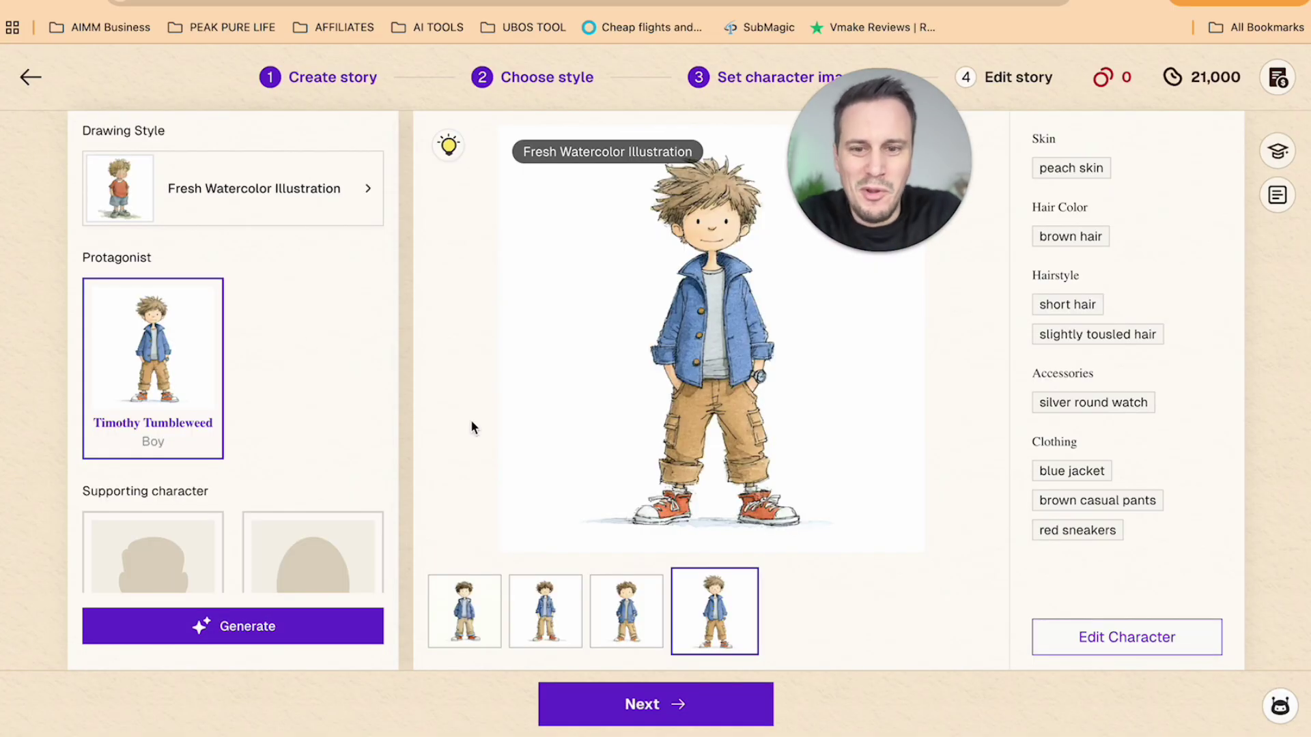
pyautogui.moveTo(886, 162); pyautogui.dragTo(921, 164)
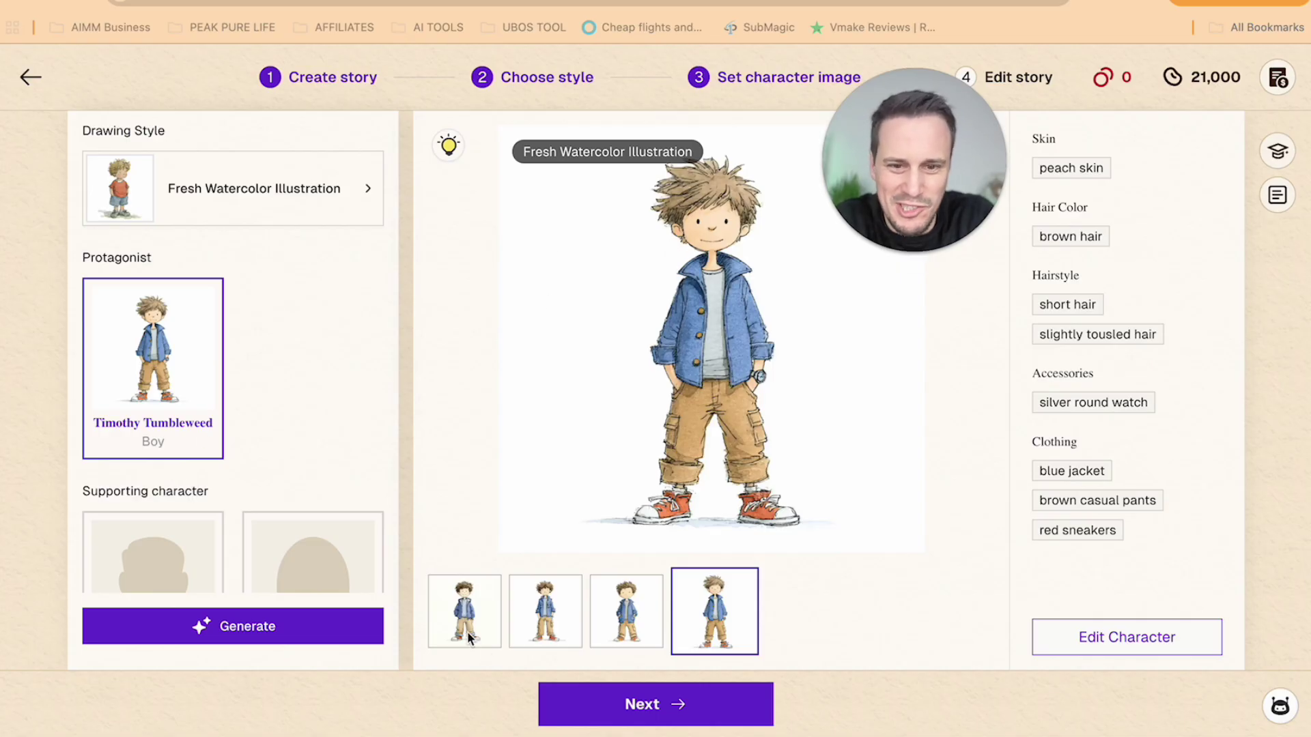
pyautogui.scroll(-4, 133, 303)
pyautogui.click(134, 303)
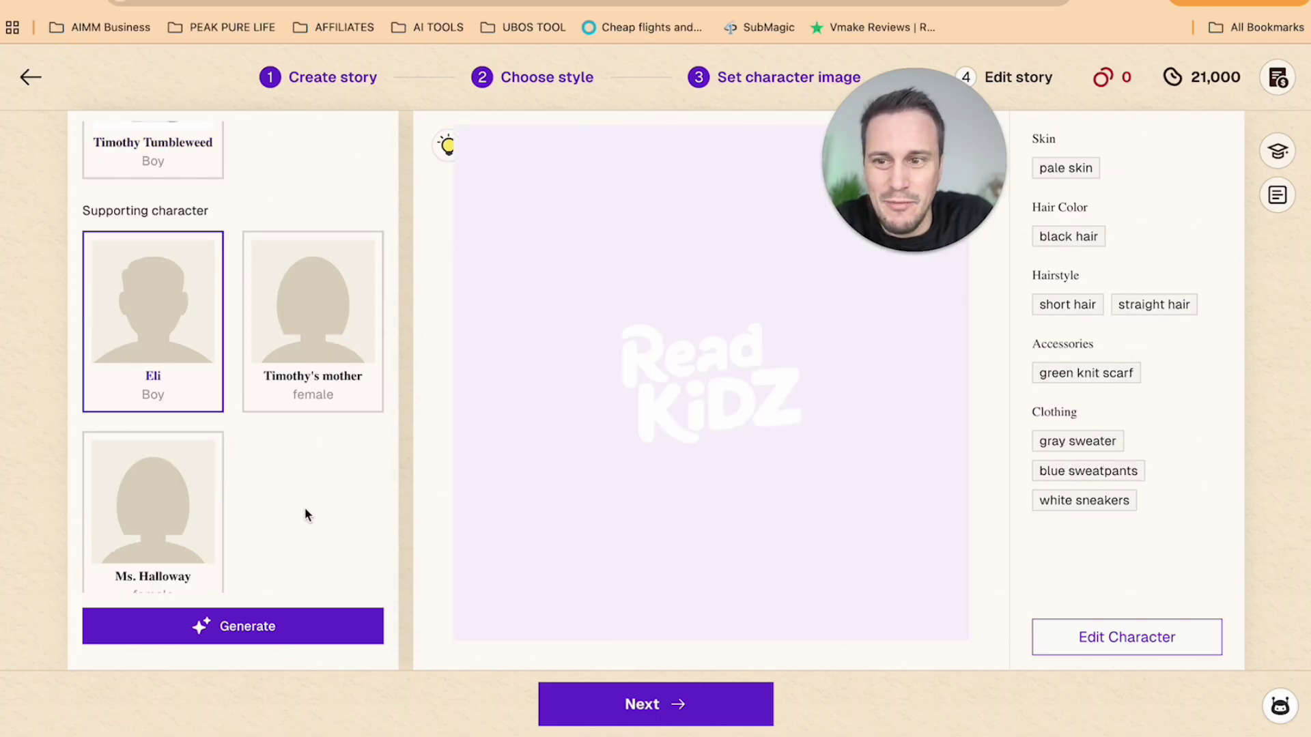
# Check the traits of Eli, Timothy's mother and Ms. Halloway, then generate their images.
pyautogui.click(329, 304)
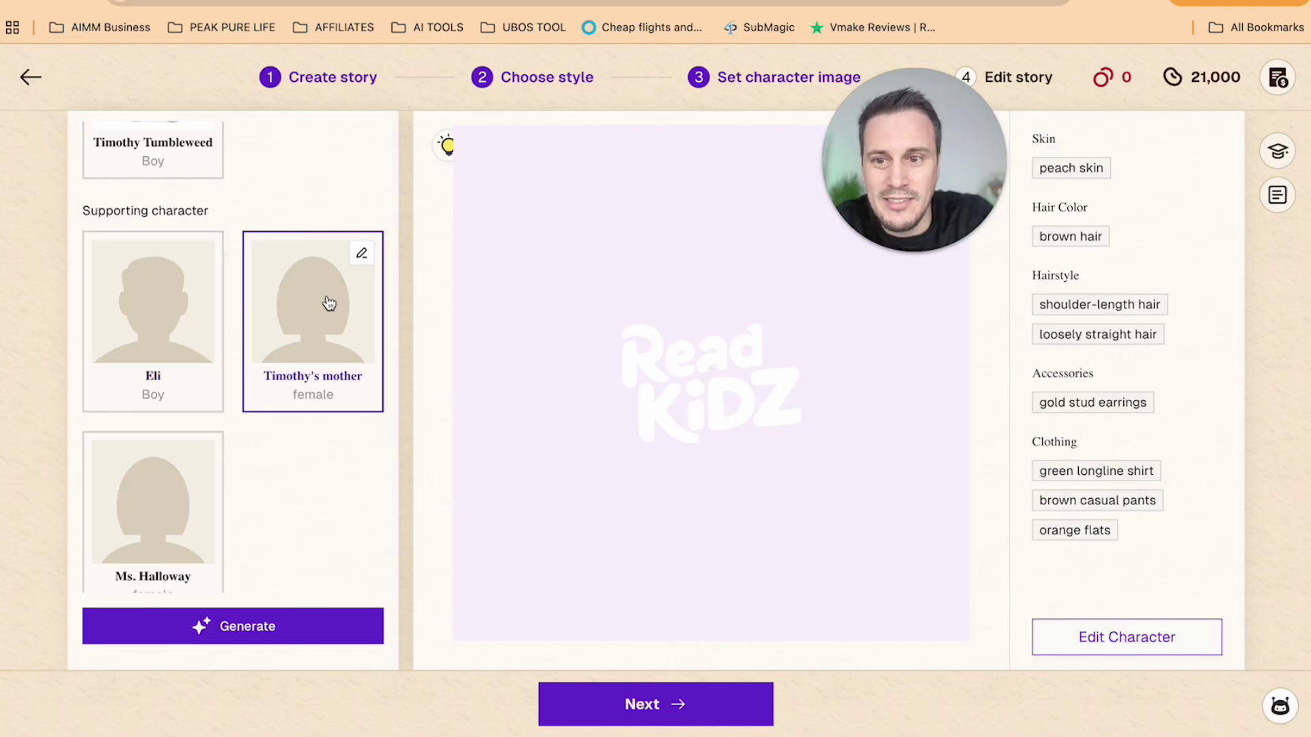
pyautogui.click(152, 517)
pyautogui.click(215, 318)
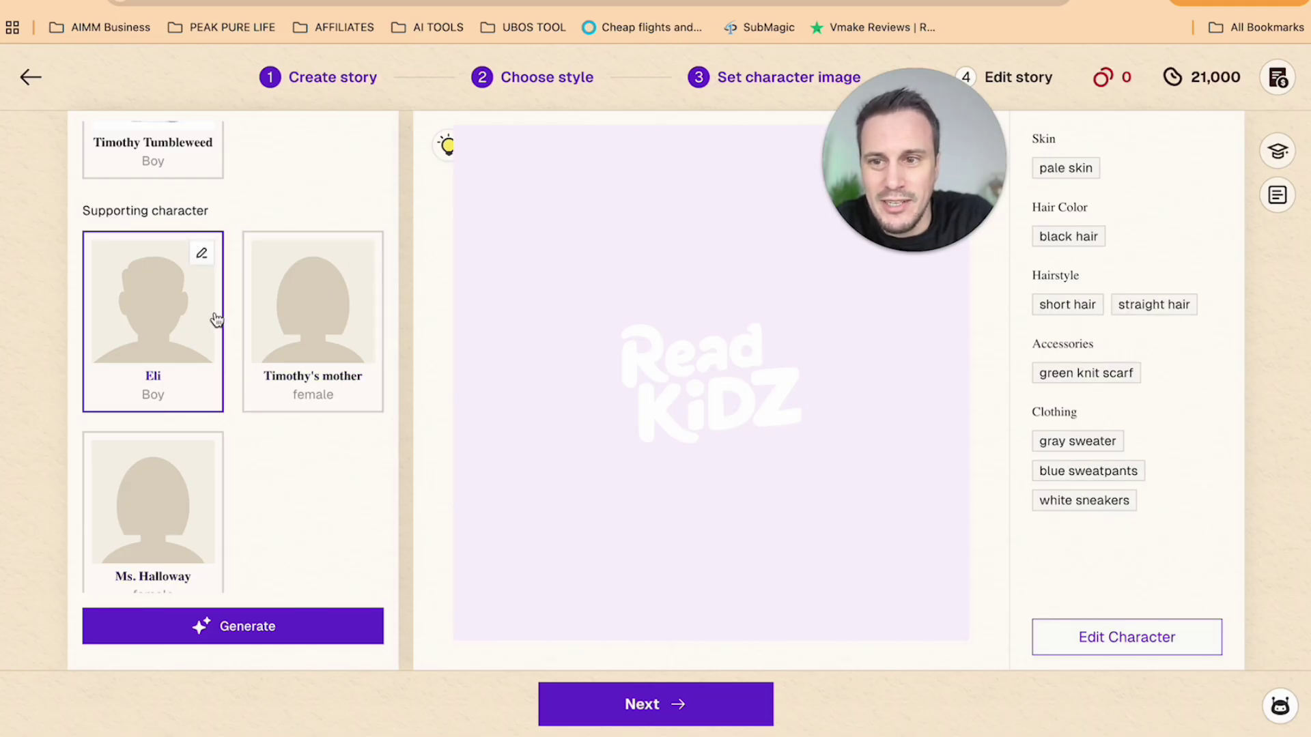
pyautogui.click(249, 629)
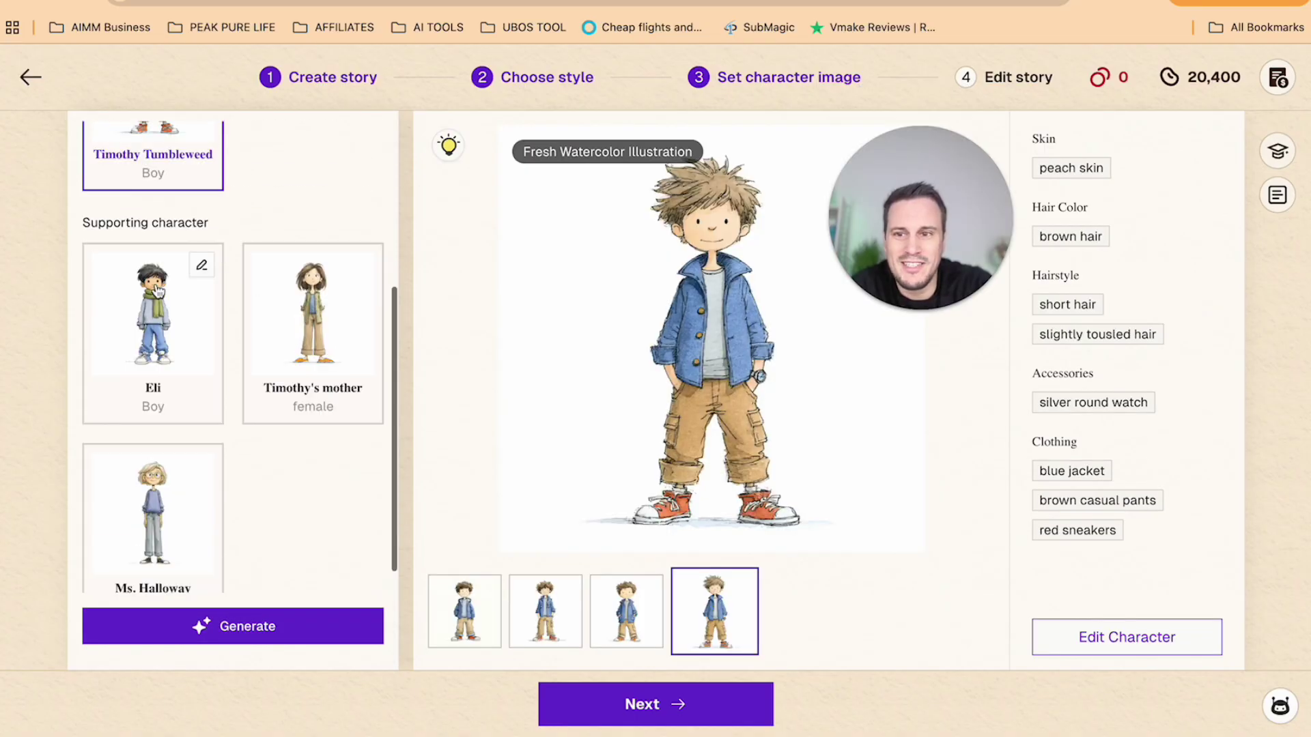
# Review each supporting character's watercolor portrait and proceed to generating the story text and captions.
pyautogui.click(158, 291)
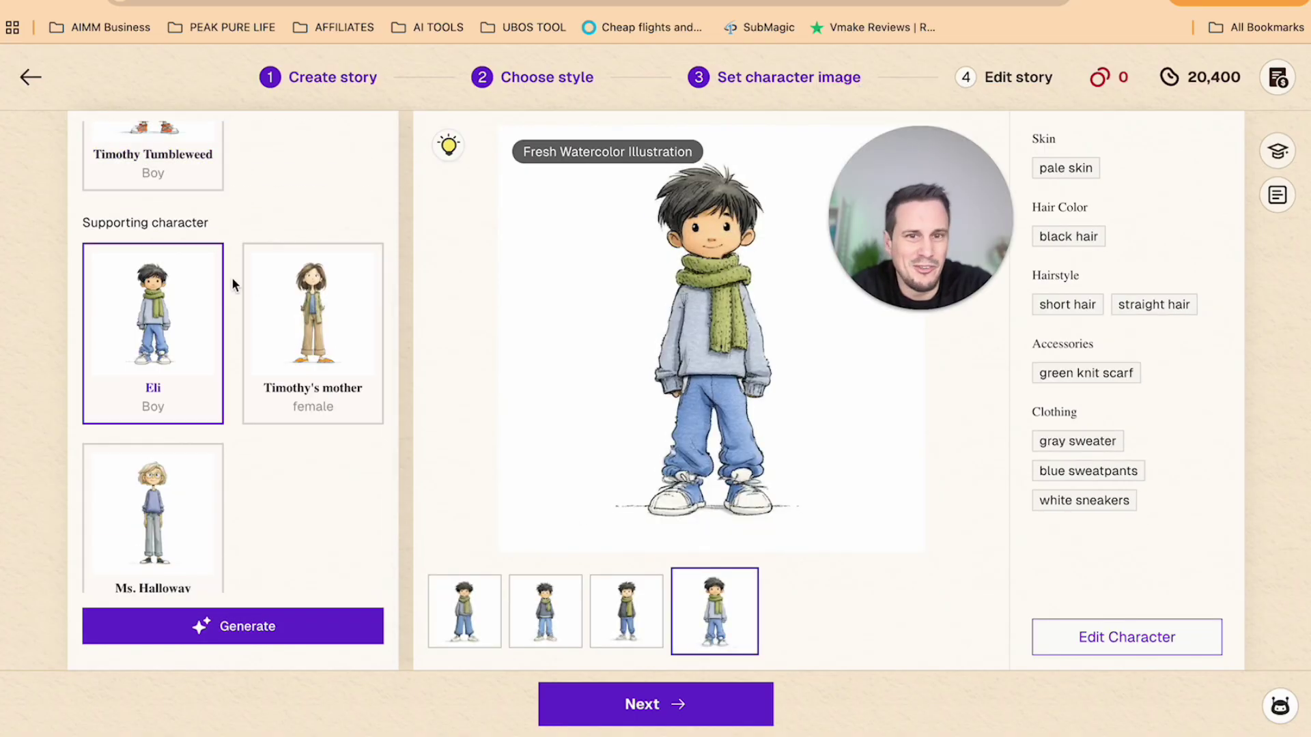
pyautogui.click(265, 323)
pyautogui.scroll(-1, 264, 323)
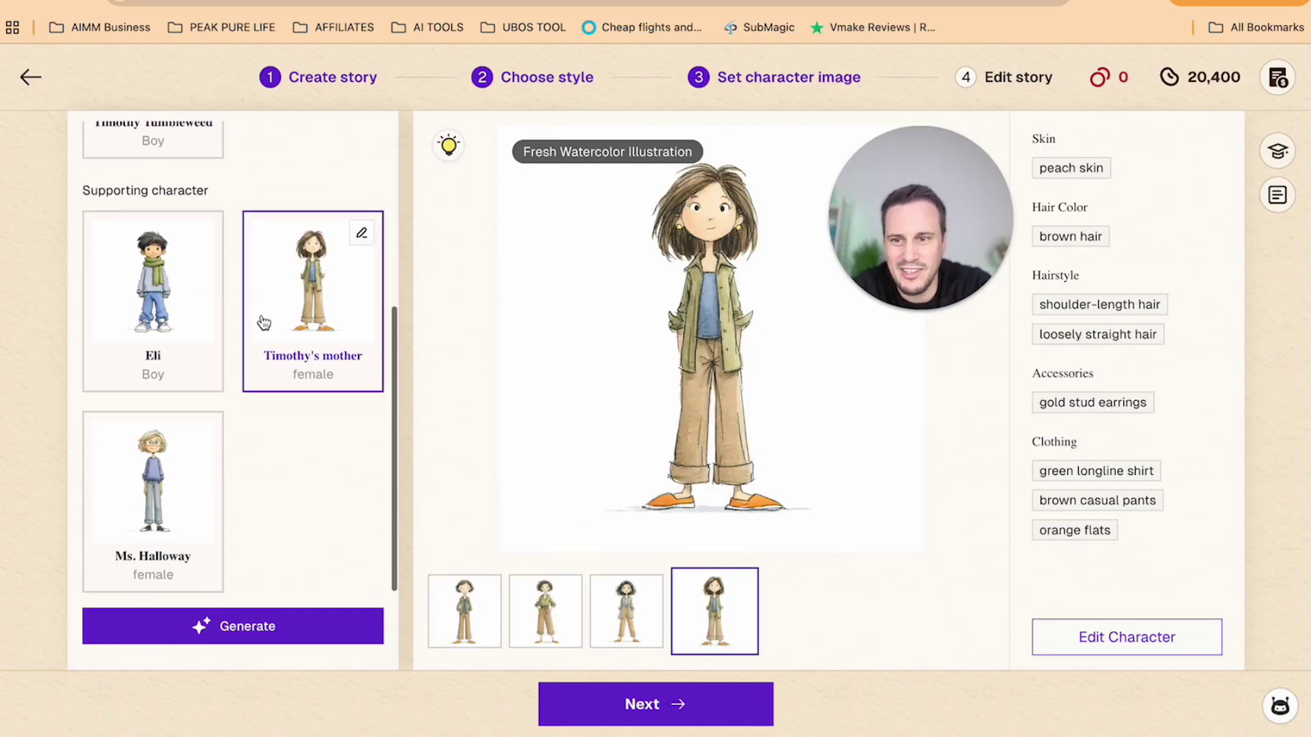
pyautogui.click(137, 489)
pyautogui.click(158, 309)
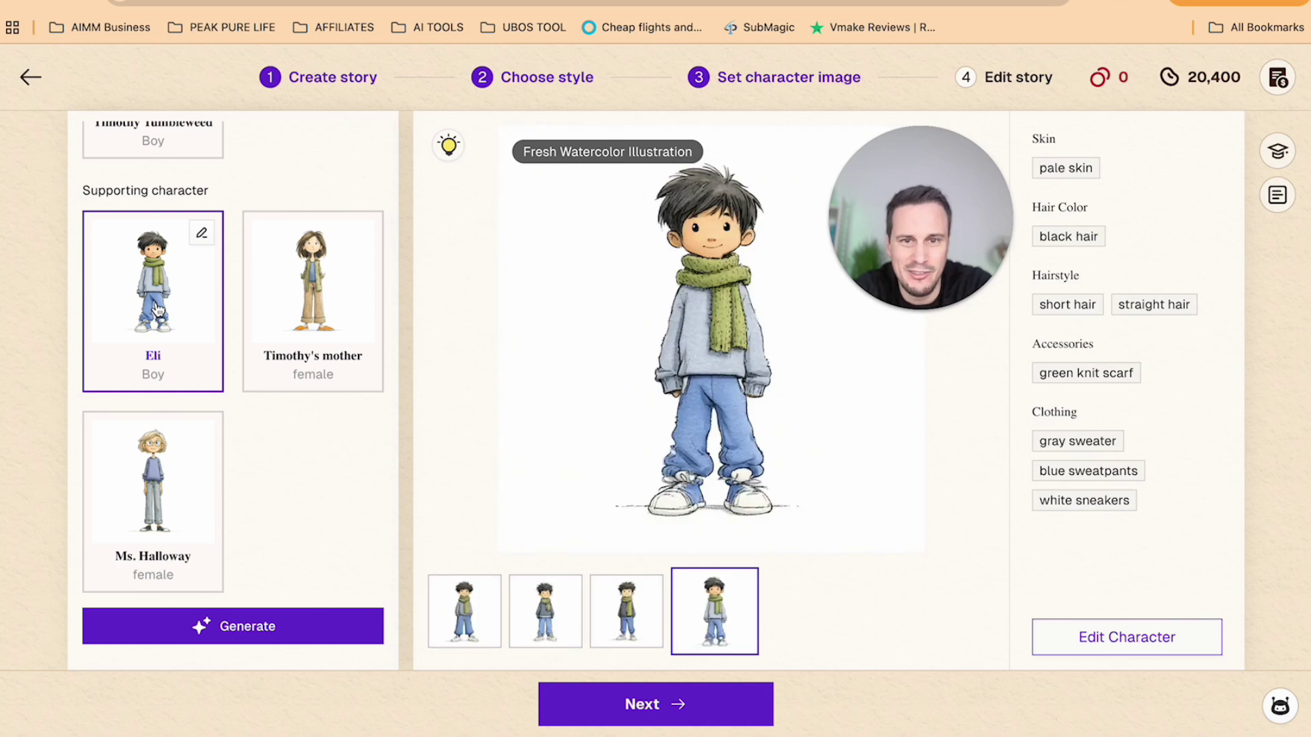
pyautogui.click(305, 324)
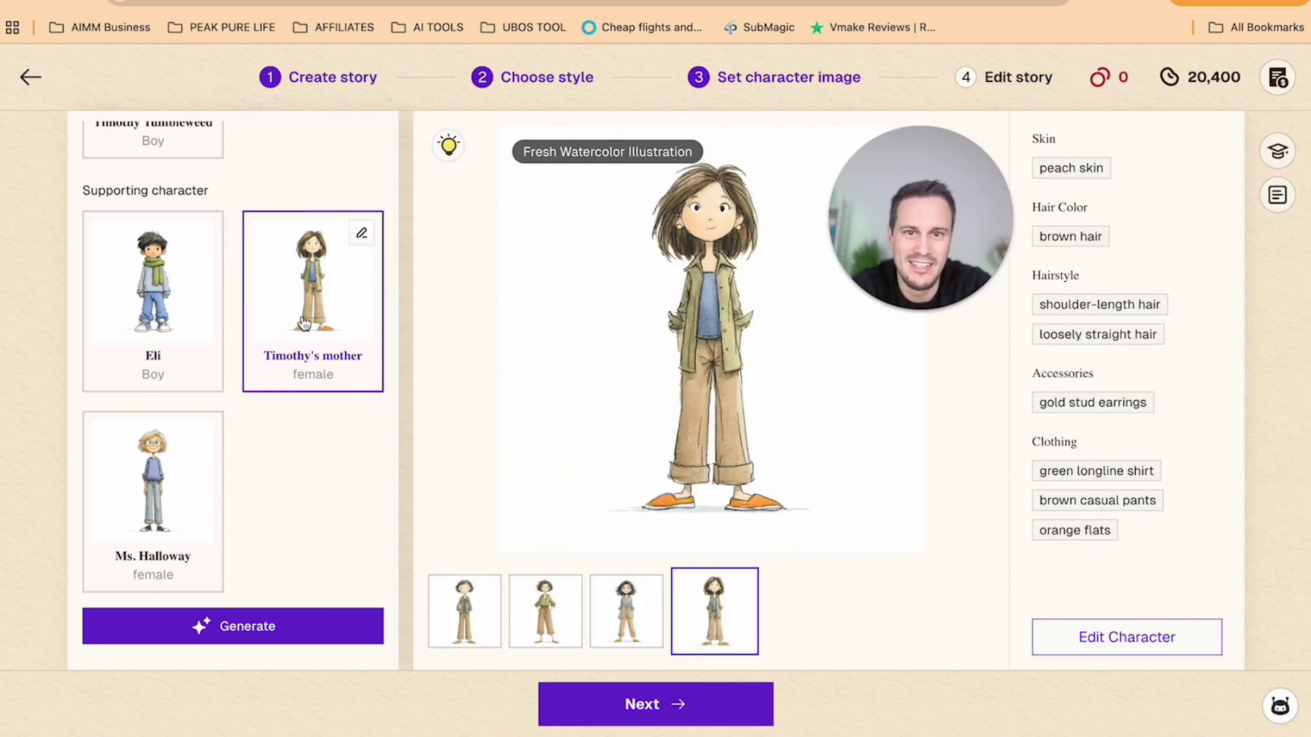
pyautogui.click(164, 471)
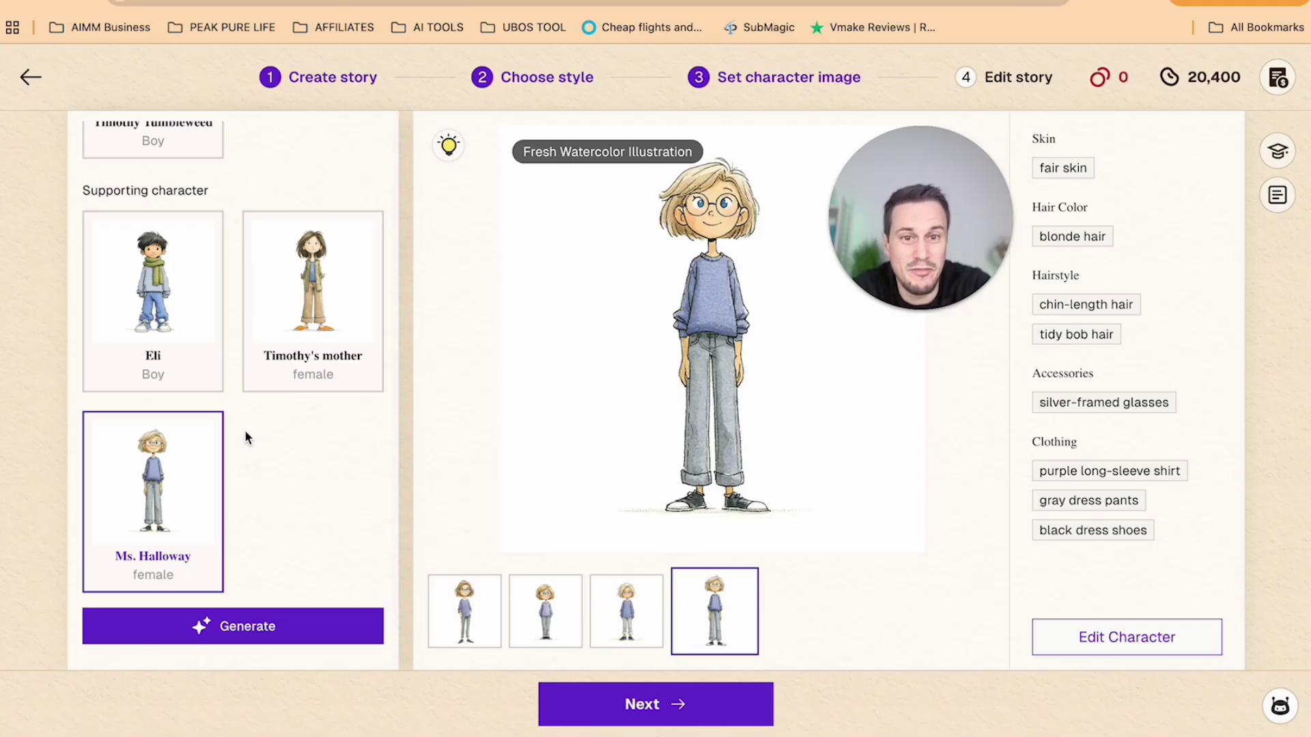
pyautogui.scroll(5, 244, 428)
pyautogui.scroll(-5, 244, 428)
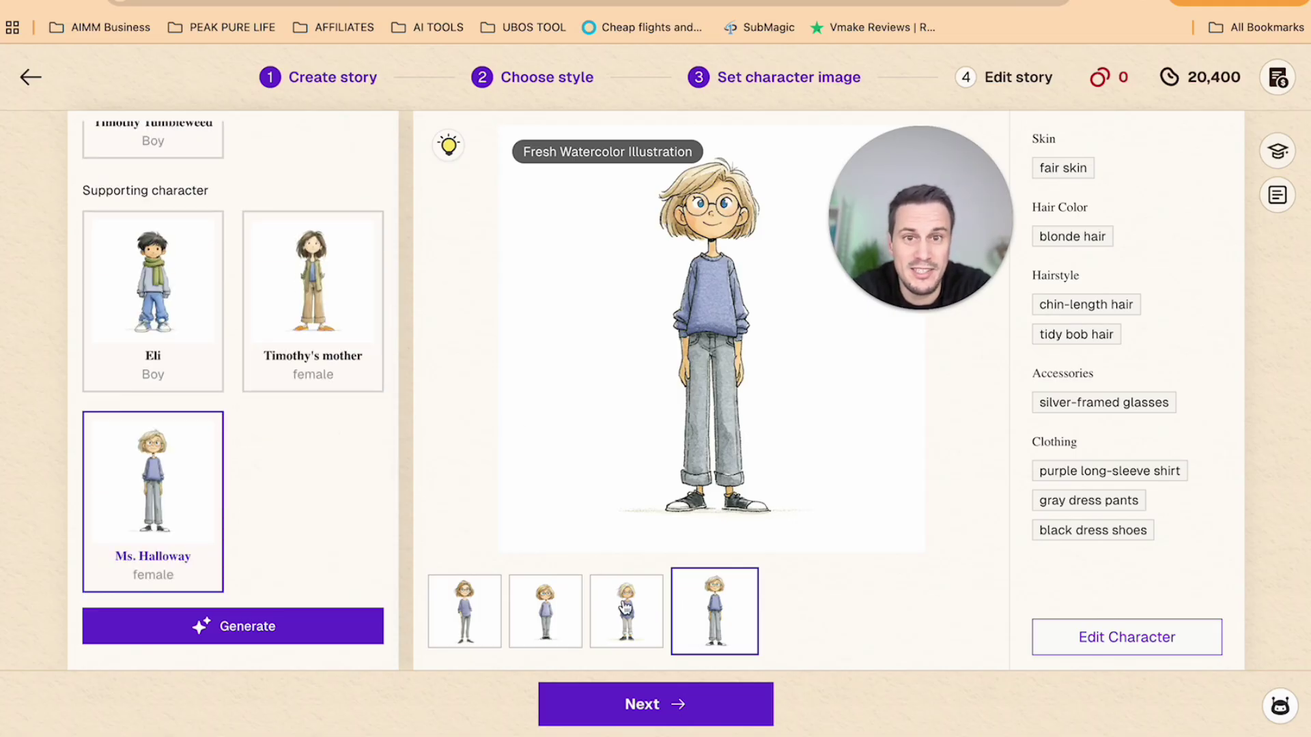
pyautogui.click(666, 691)
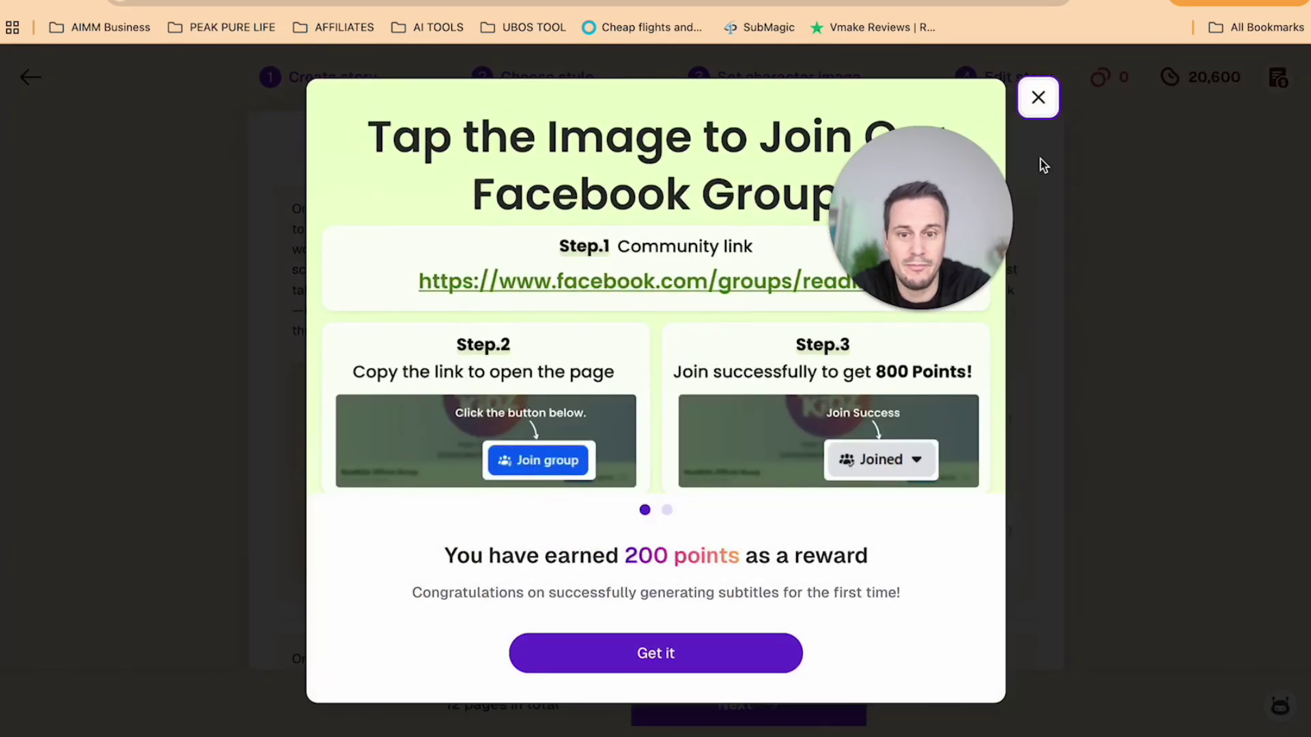
# Dismiss the 200-point reward dialog and scroll through the 12 storyboard pages.
pyautogui.click(1038, 97)
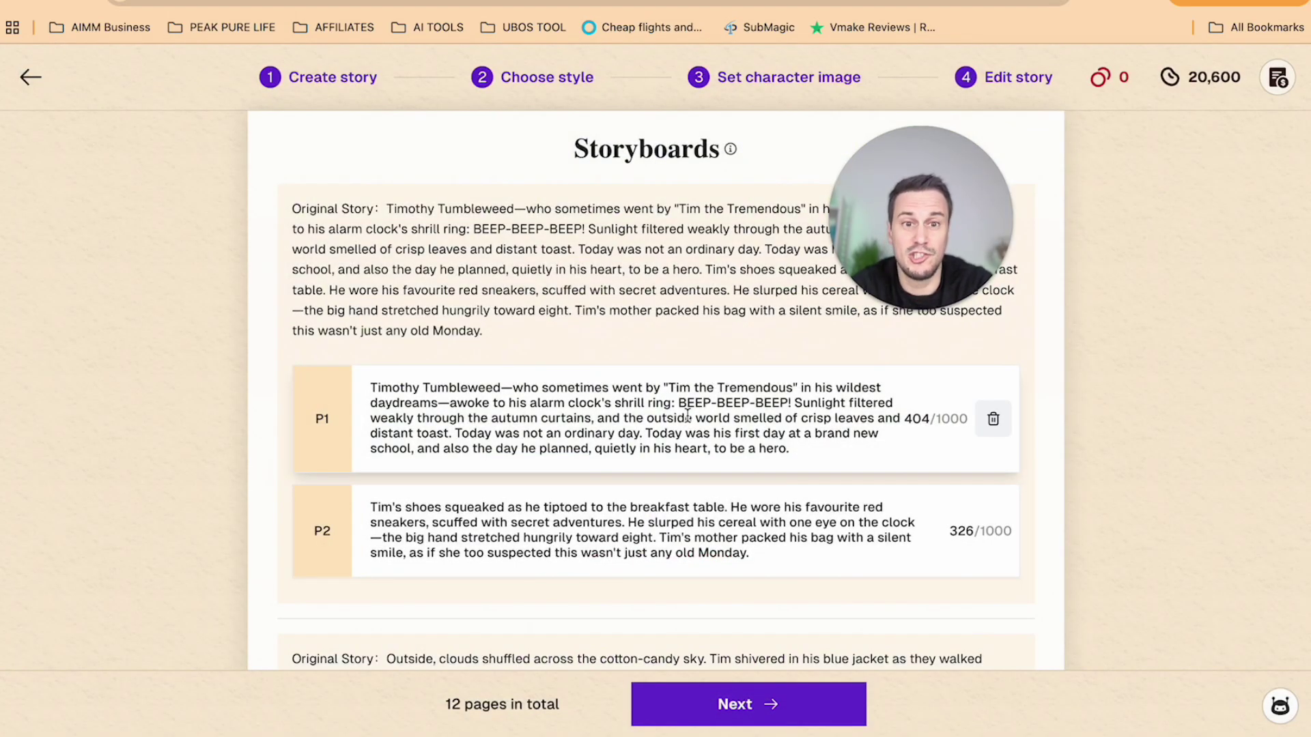
pyautogui.moveTo(919, 252); pyautogui.dragTo(1134, 246)
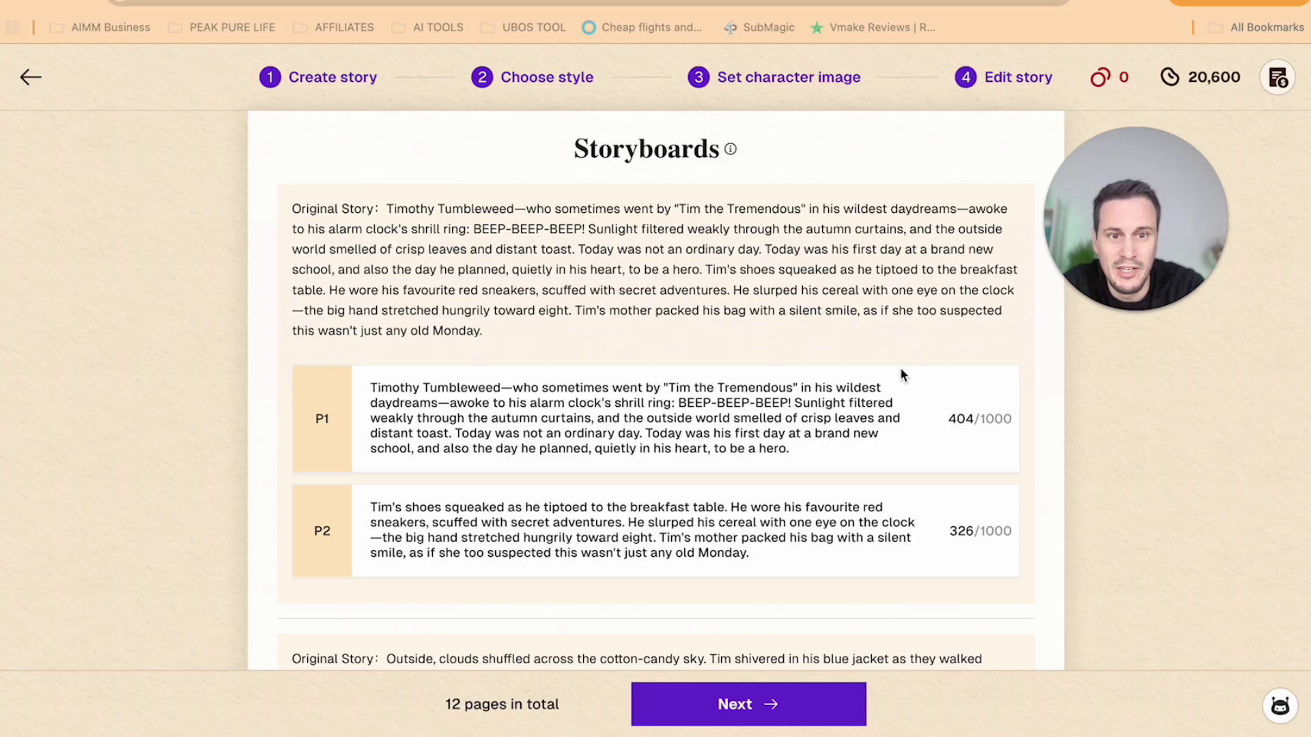
pyautogui.scroll(-10, 650, 466)
pyautogui.scroll(10, 650, 469)
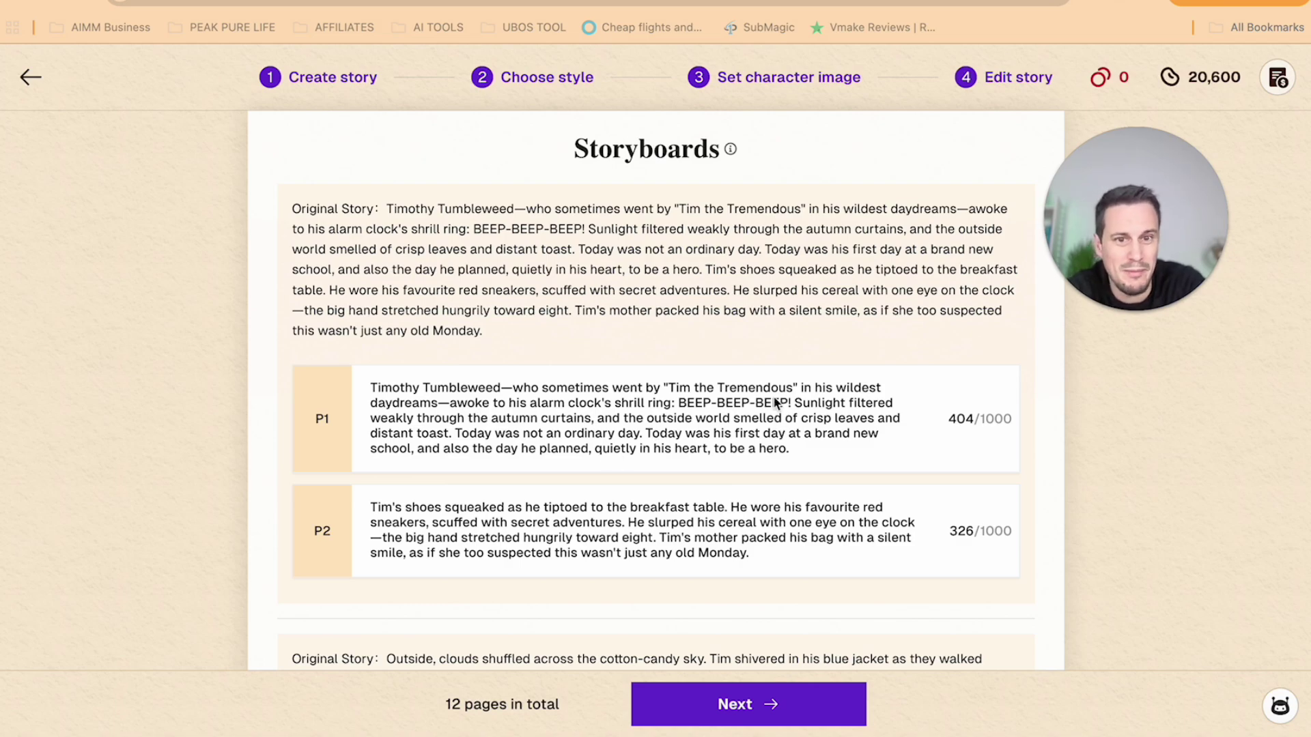
pyautogui.scroll(-15, 648, 440)
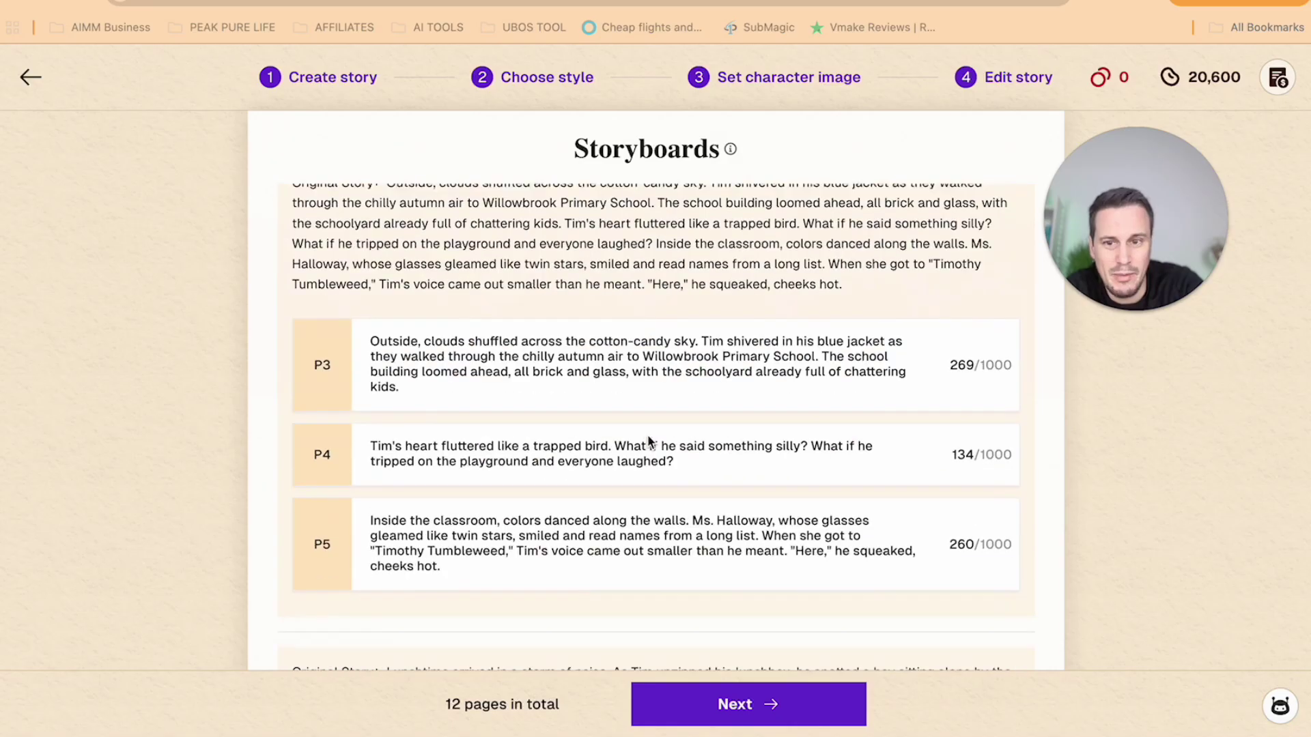
pyautogui.scroll(-1, 650, 441)
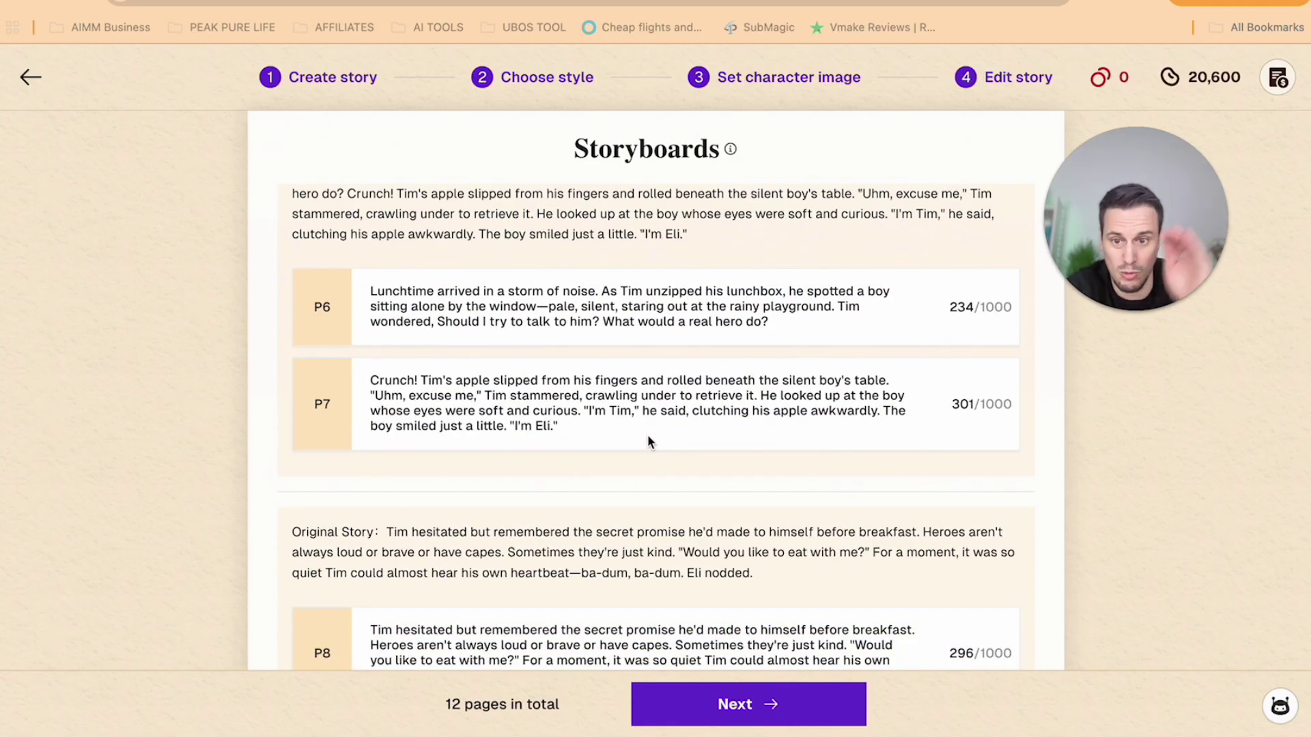
pyautogui.scroll(-6, 649, 441)
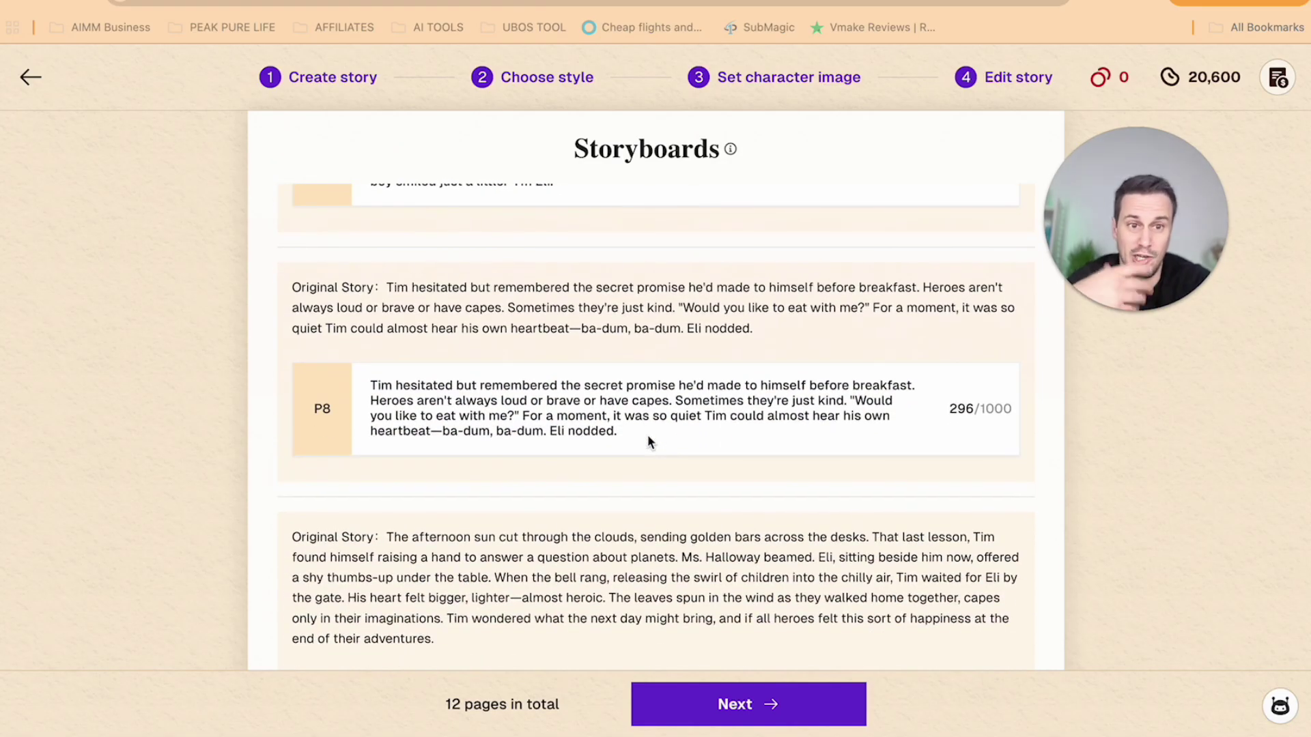
pyautogui.scroll(-6, 656, 427)
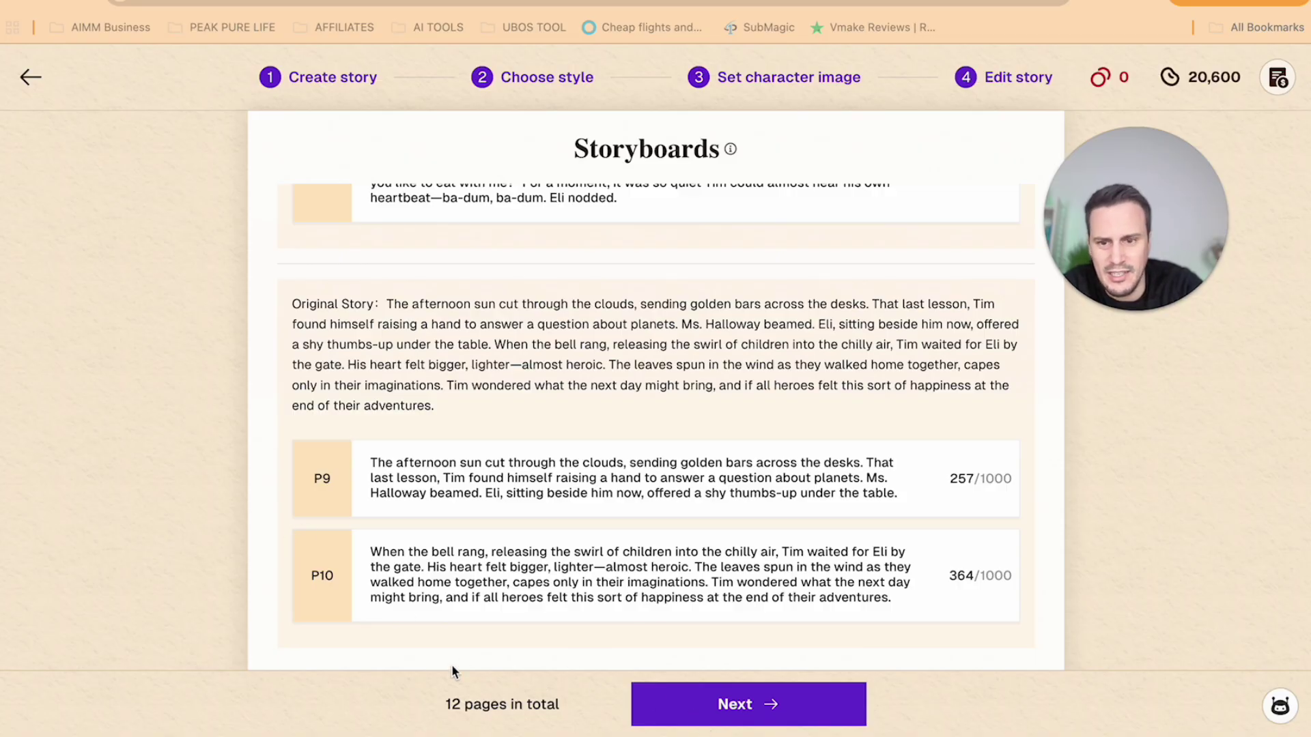
pyautogui.scroll(15, 500, 564)
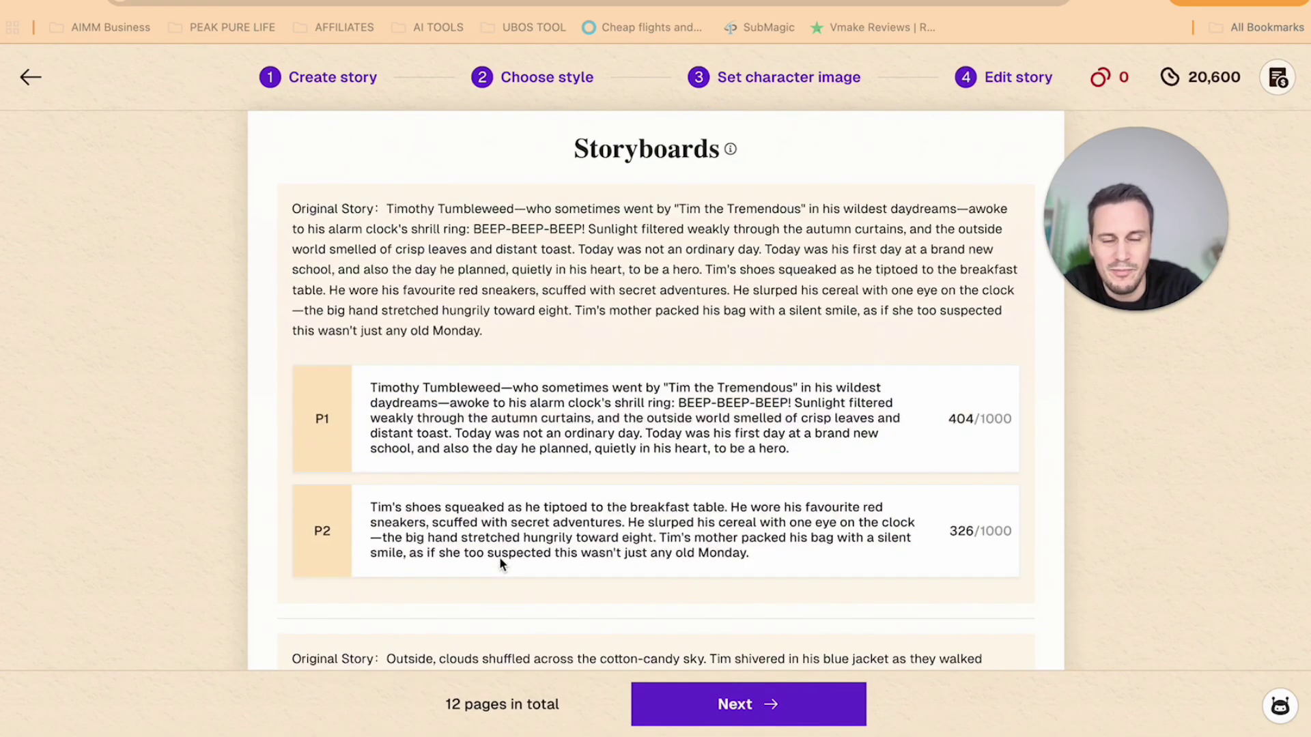
pyautogui.scroll(-15, 500, 564)
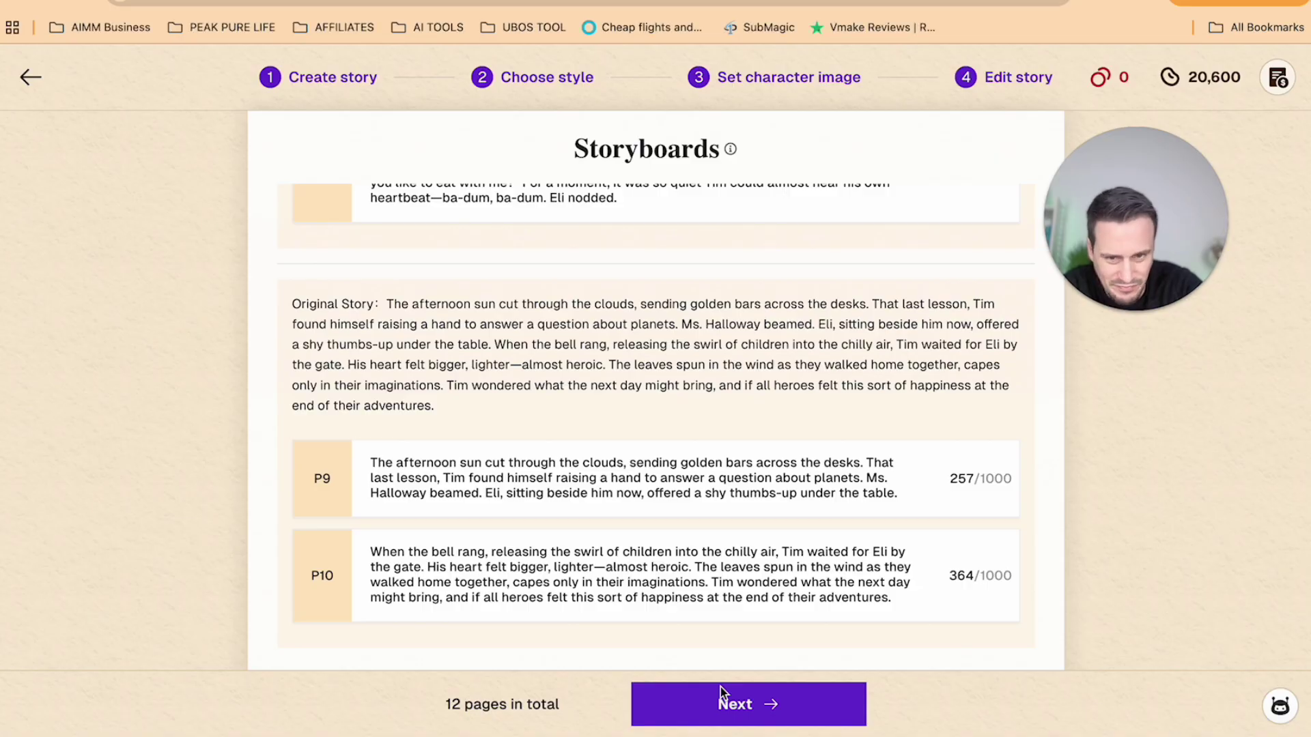
# Build the picture book and browse the cover and pages 2 to 4.
pyautogui.click(750, 698)
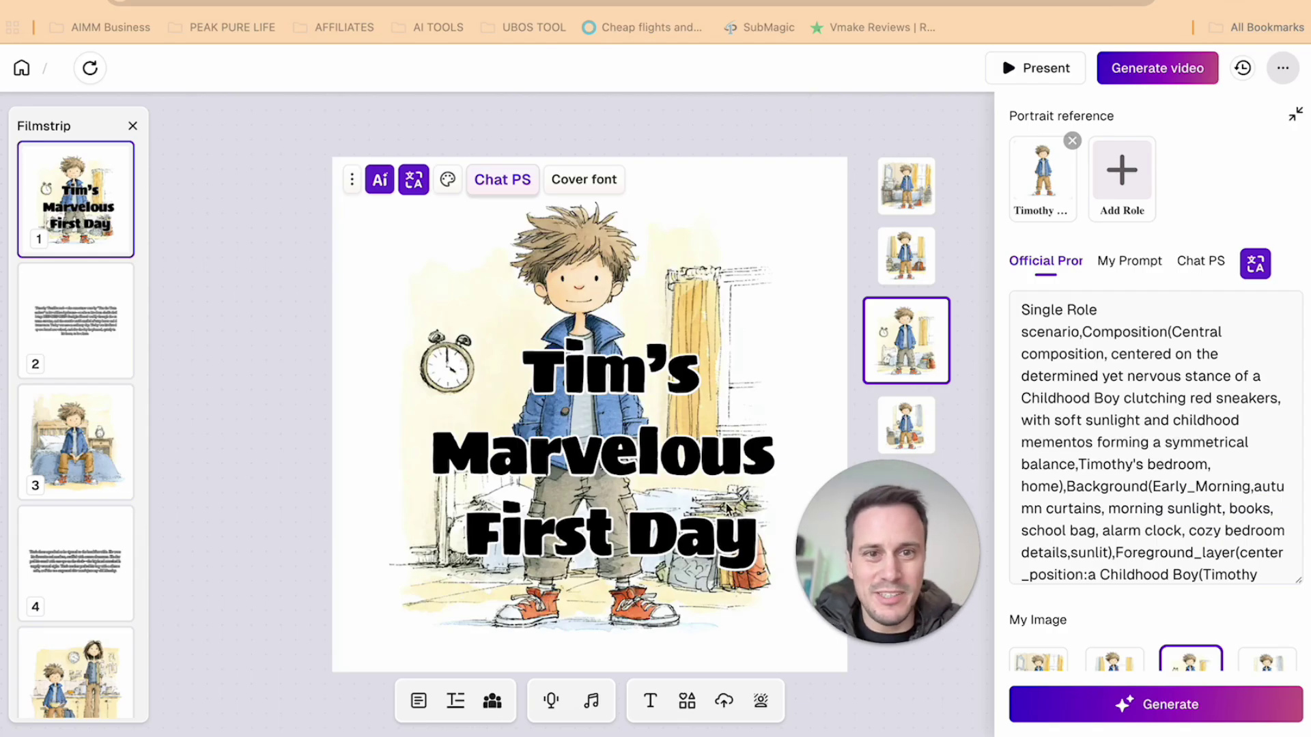
pyautogui.click(96, 332)
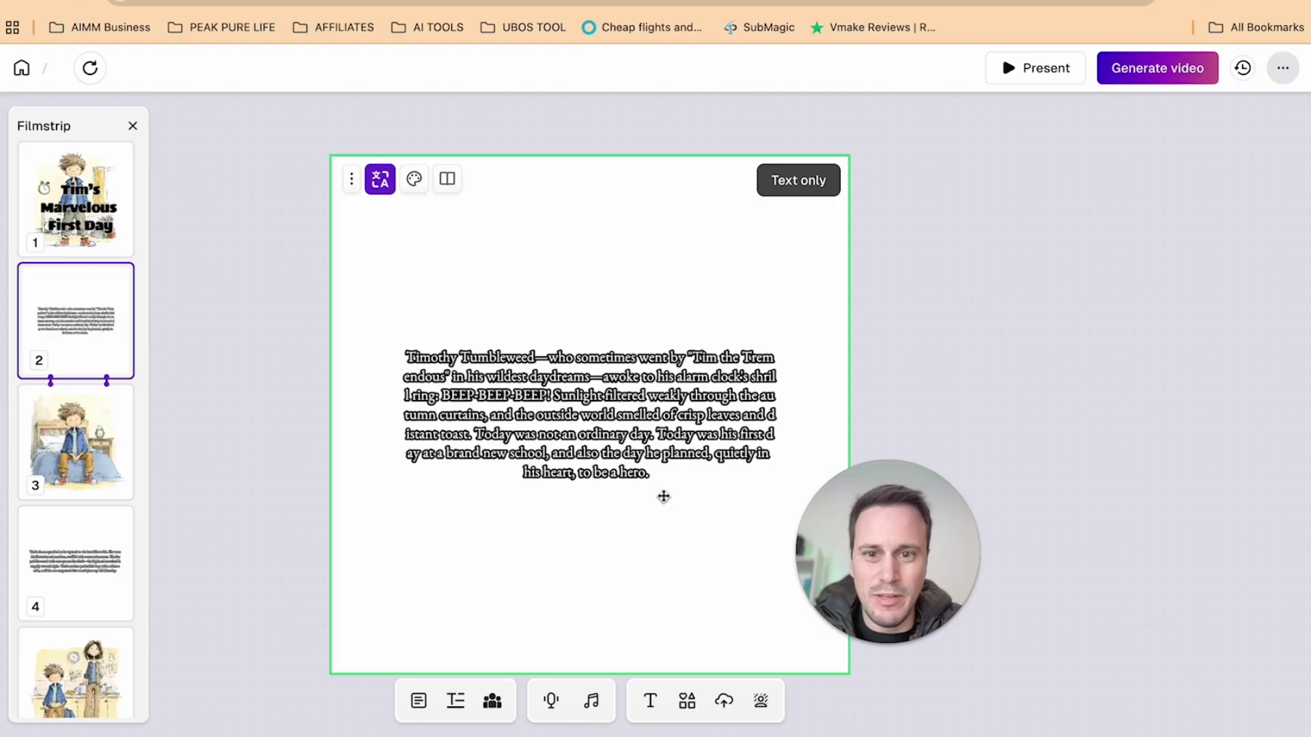
pyautogui.click(101, 458)
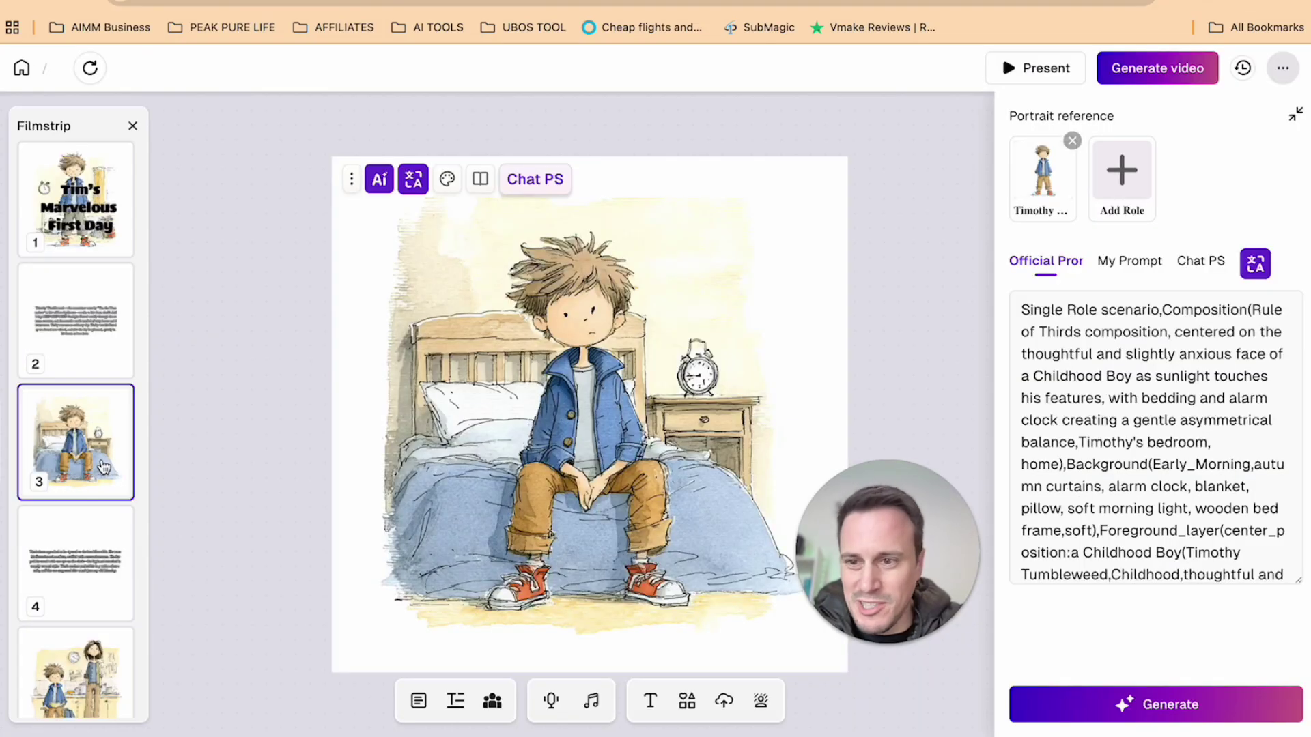
pyautogui.click(87, 562)
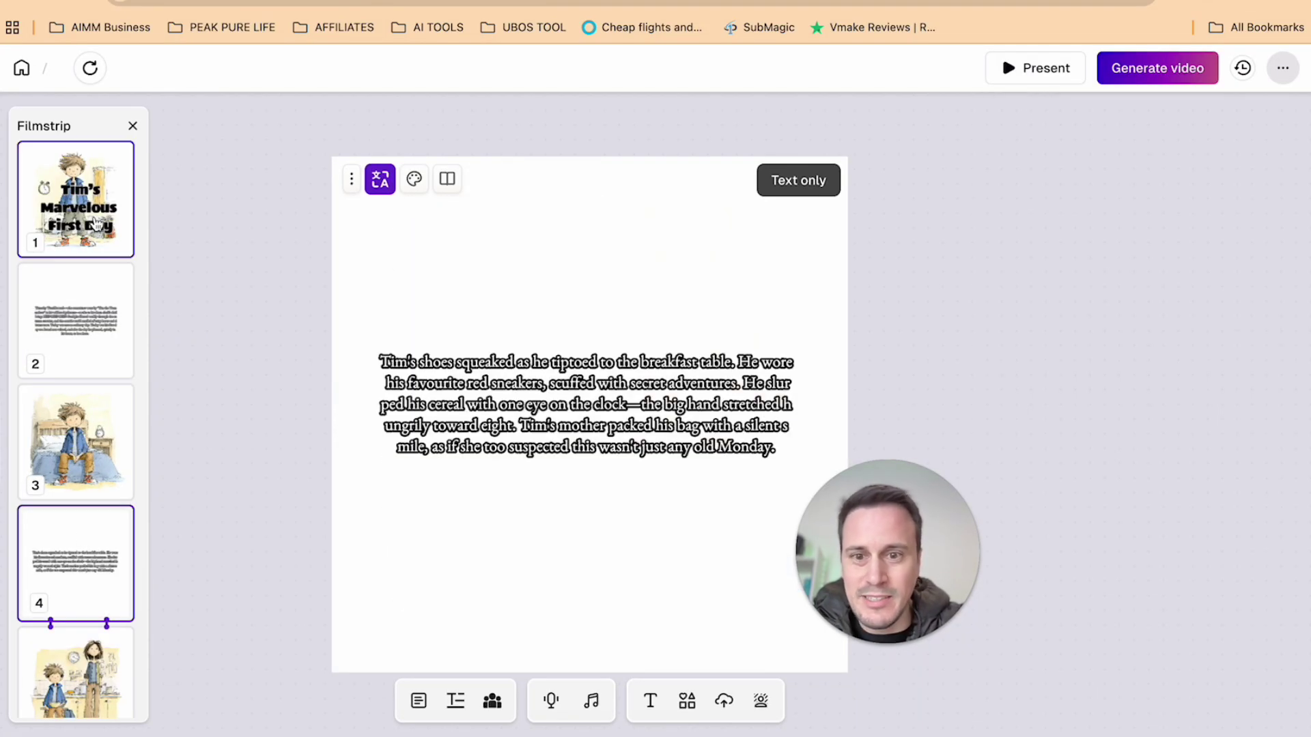
pyautogui.click(95, 224)
pyautogui.click(86, 308)
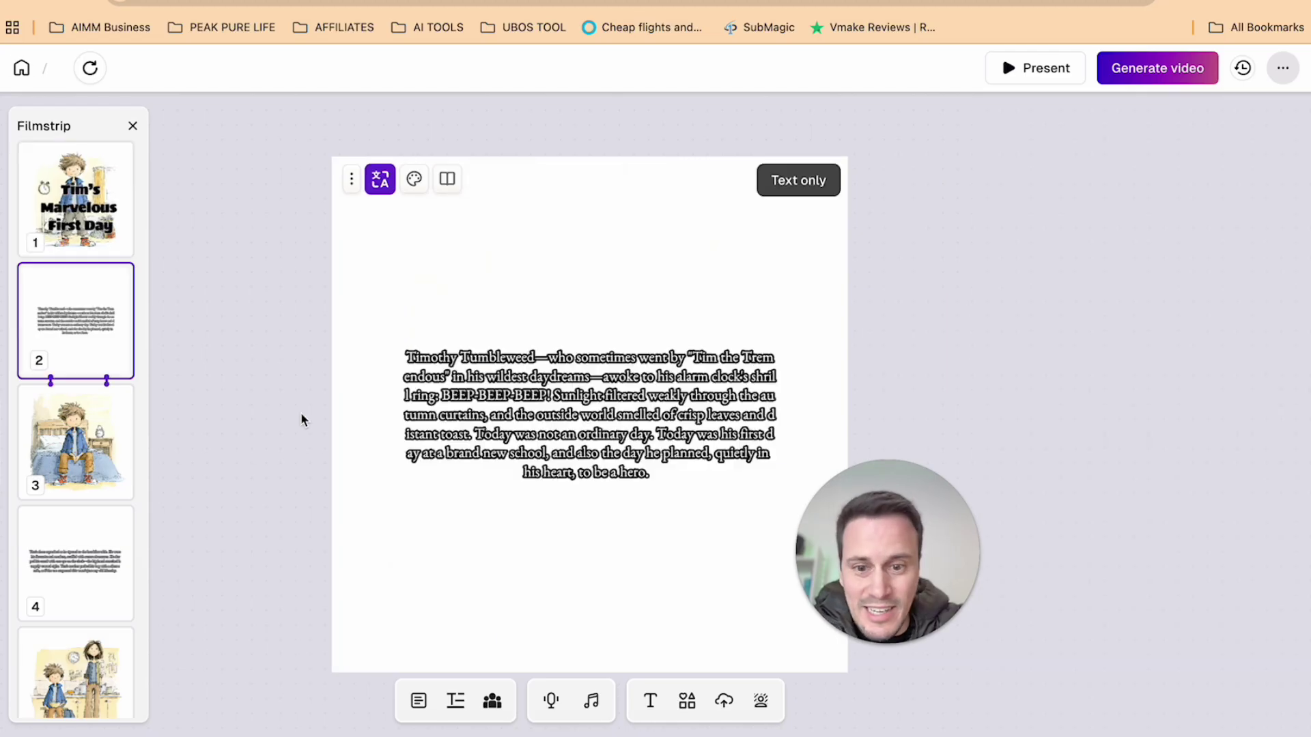
# Inspect page 2's narration font and size options, keeping Body Text Small.
pyautogui.click(535, 368)
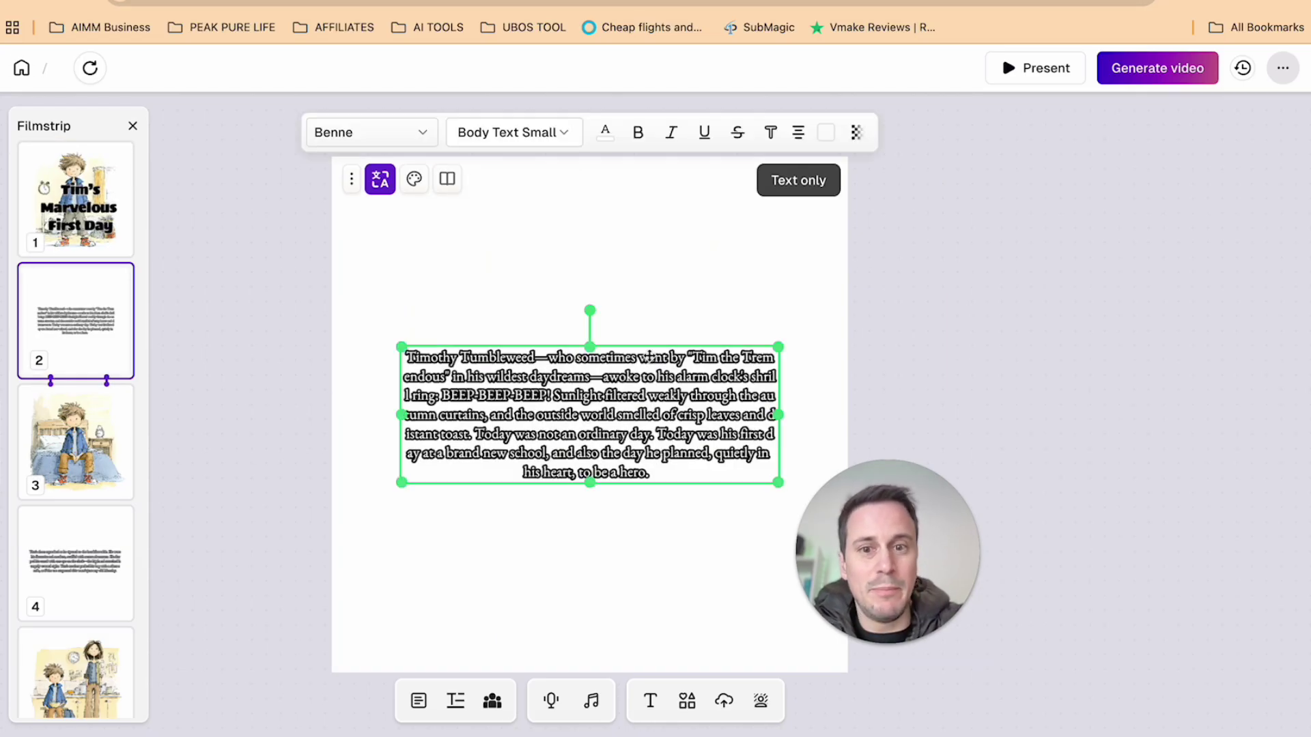
pyautogui.click(417, 136)
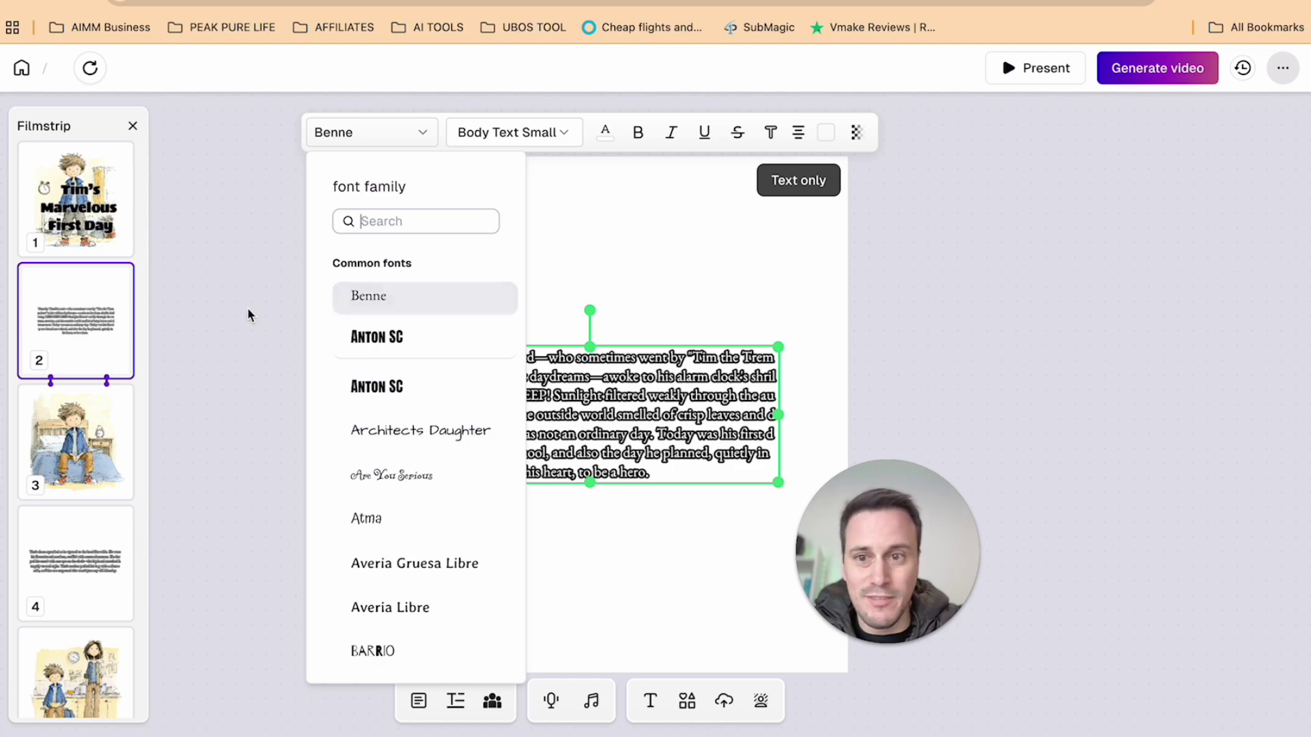
pyautogui.click(281, 311)
pyautogui.click(553, 130)
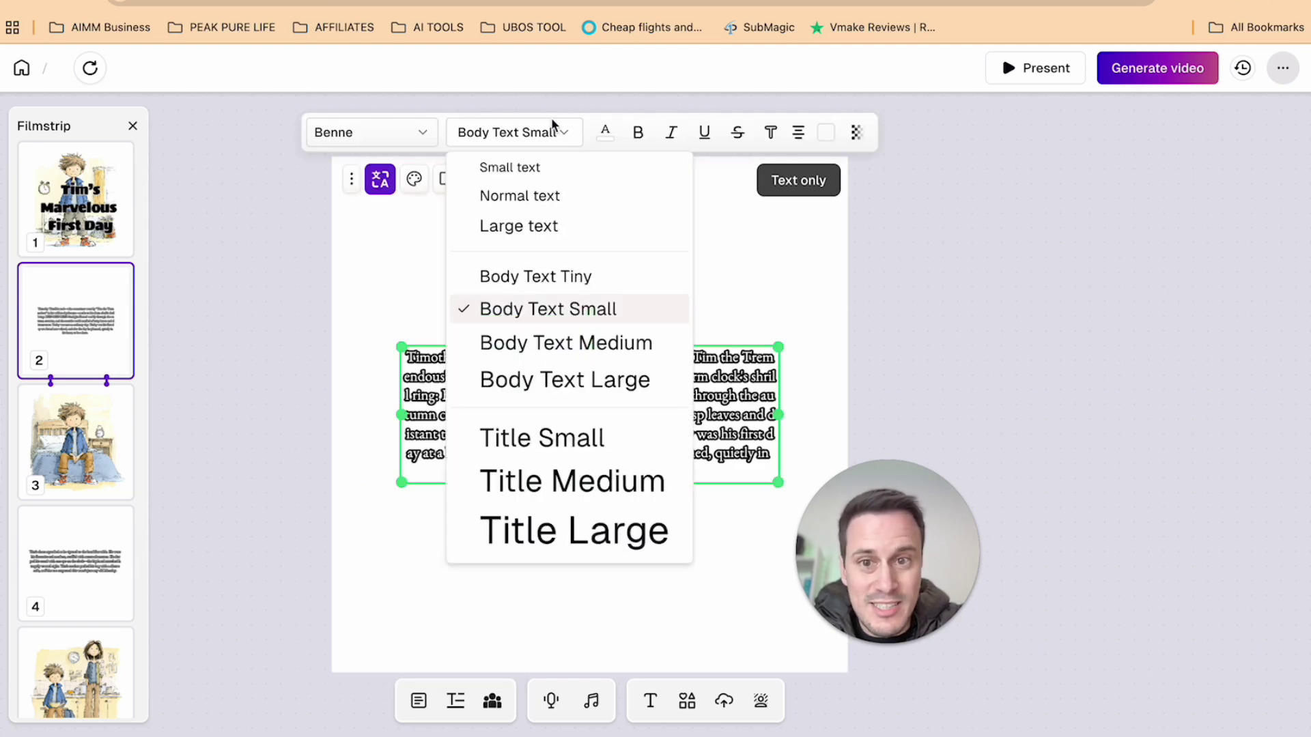
pyautogui.click(1017, 202)
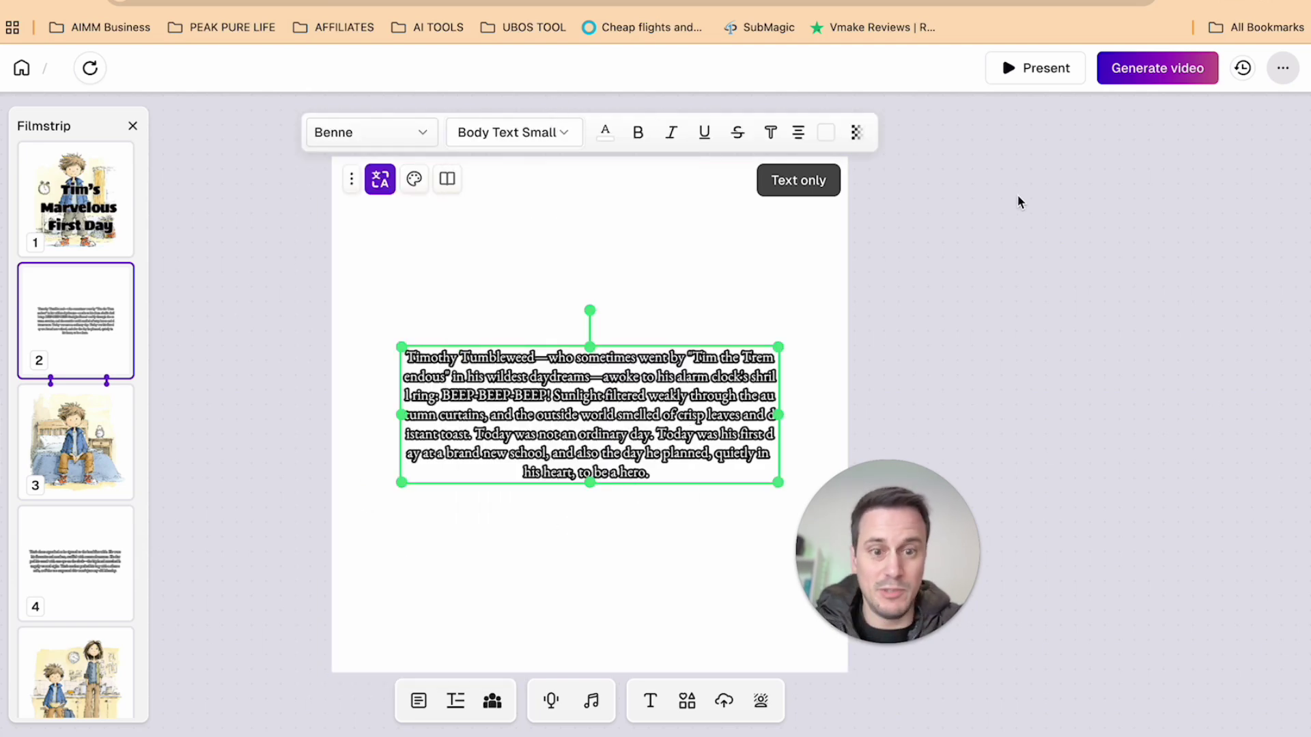
pyautogui.click(629, 236)
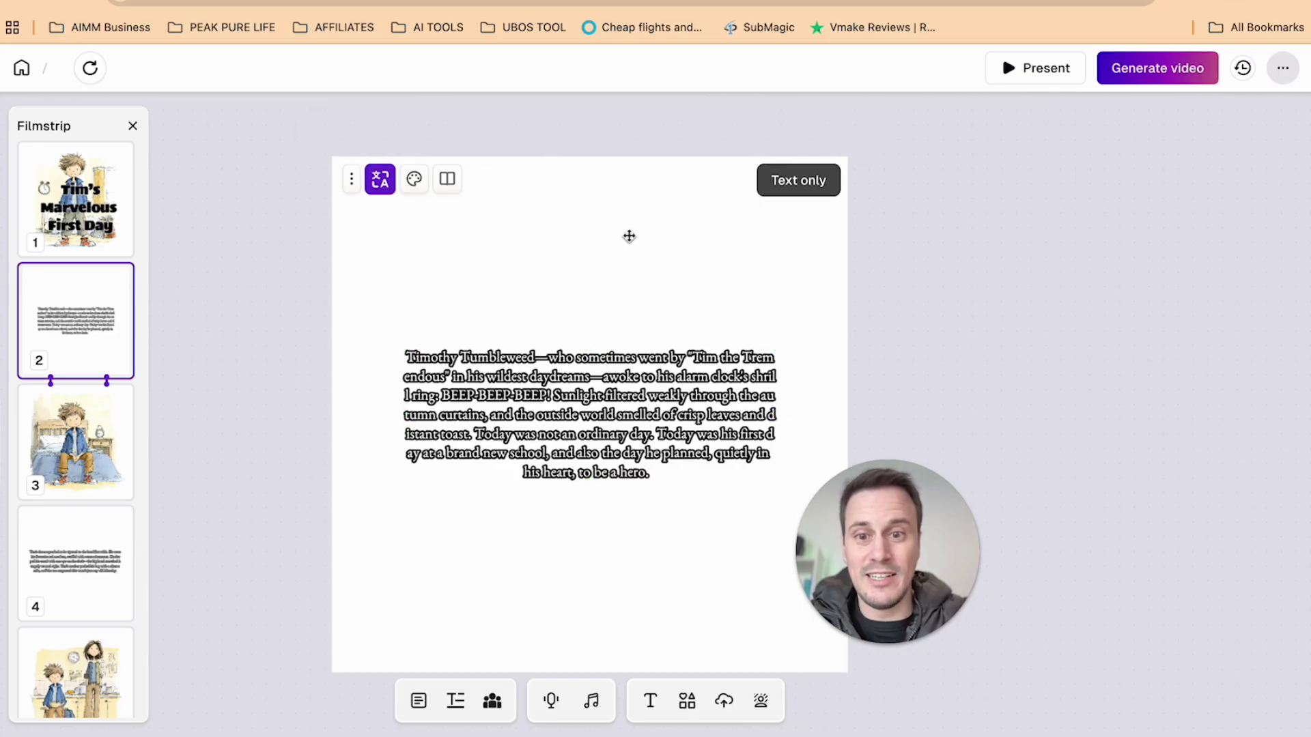
# Shrink the 'Tim's Marvelous First Day' cover title slightly and lower it over the boy.
pyautogui.click(106, 225)
pyautogui.click(584, 442)
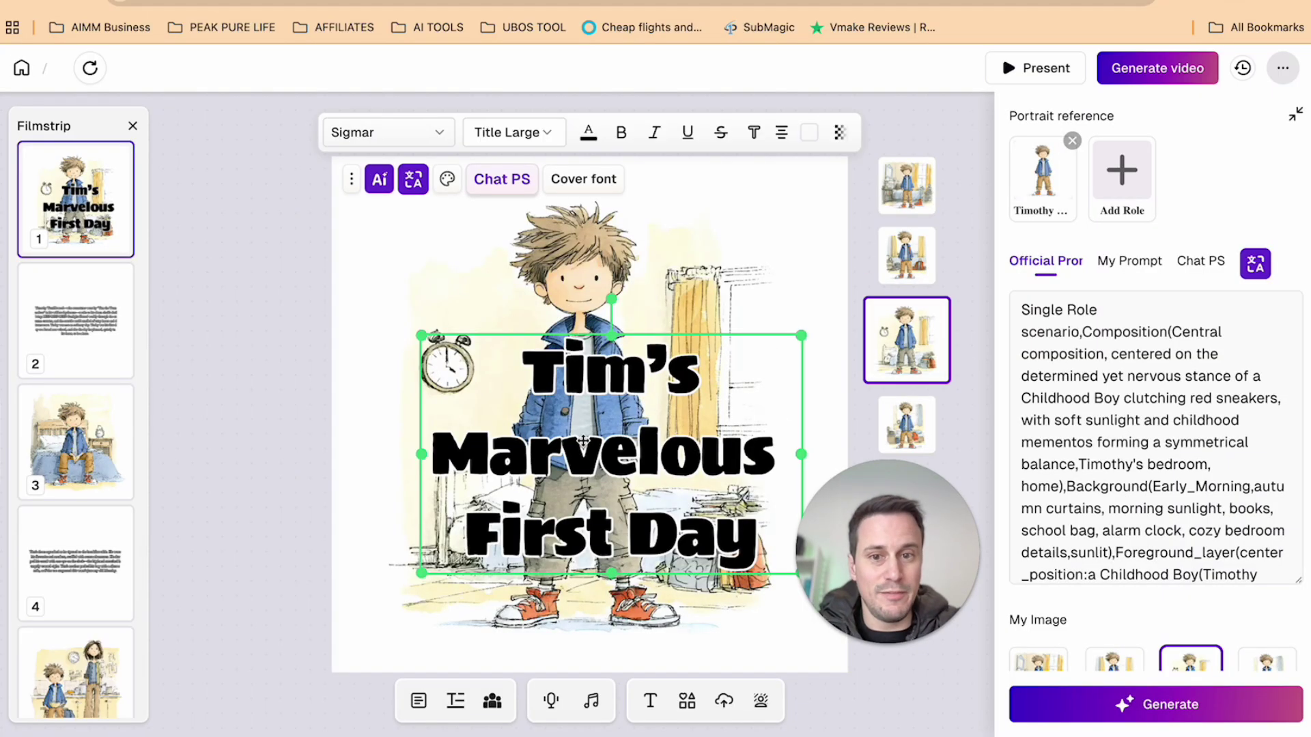
pyautogui.moveTo(418, 332)
pyautogui.mouseDown()
pyautogui.moveTo(571, 433)
pyautogui.moveTo(430, 351)
pyautogui.mouseUp()
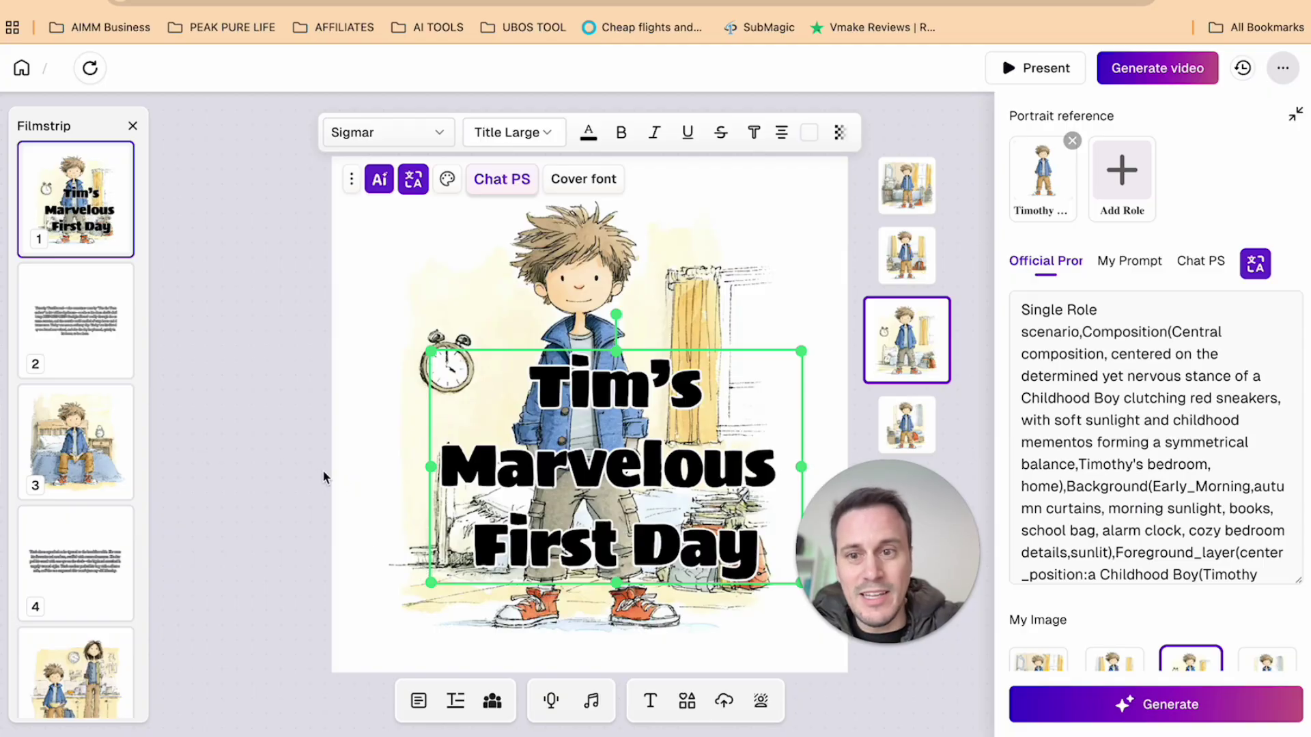
pyautogui.click(288, 464)
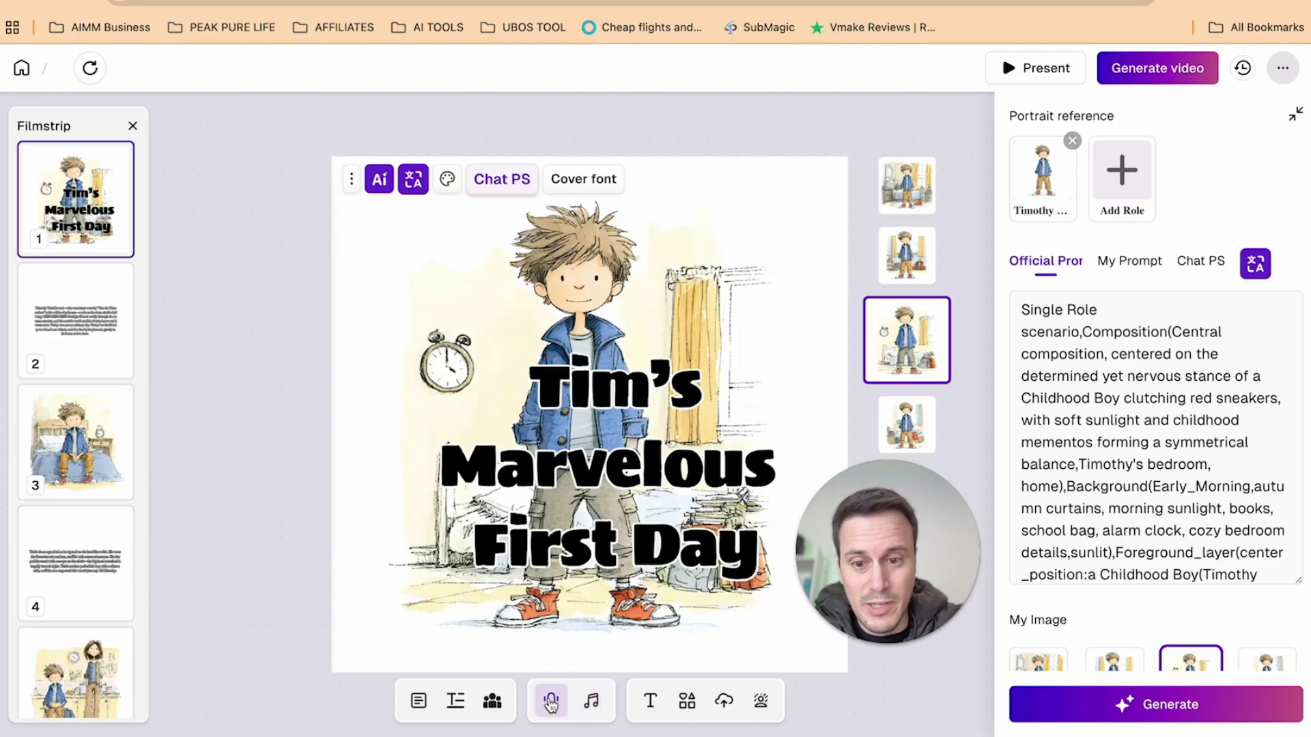
pyautogui.click(551, 701)
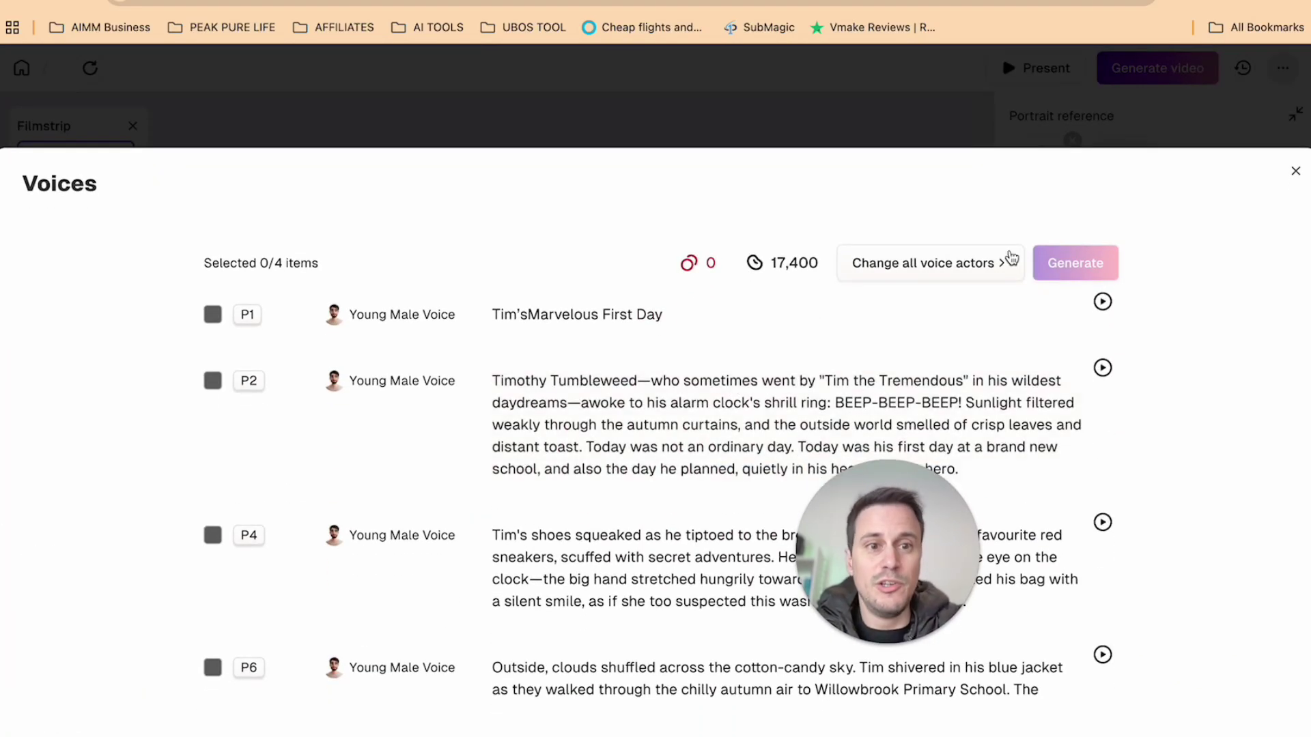
pyautogui.moveTo(931, 512); pyautogui.dragTo(700, 49)
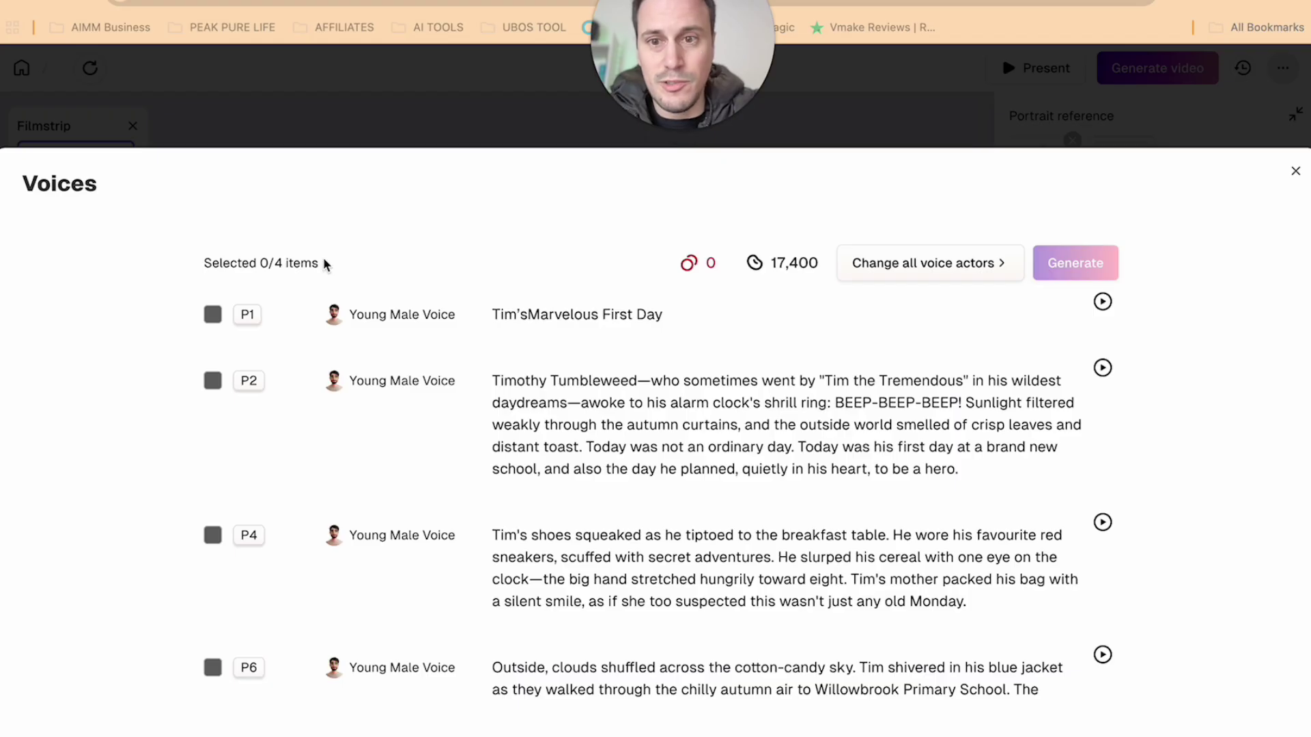
pyautogui.scroll(-5, 571, 504)
pyautogui.scroll(5, 573, 506)
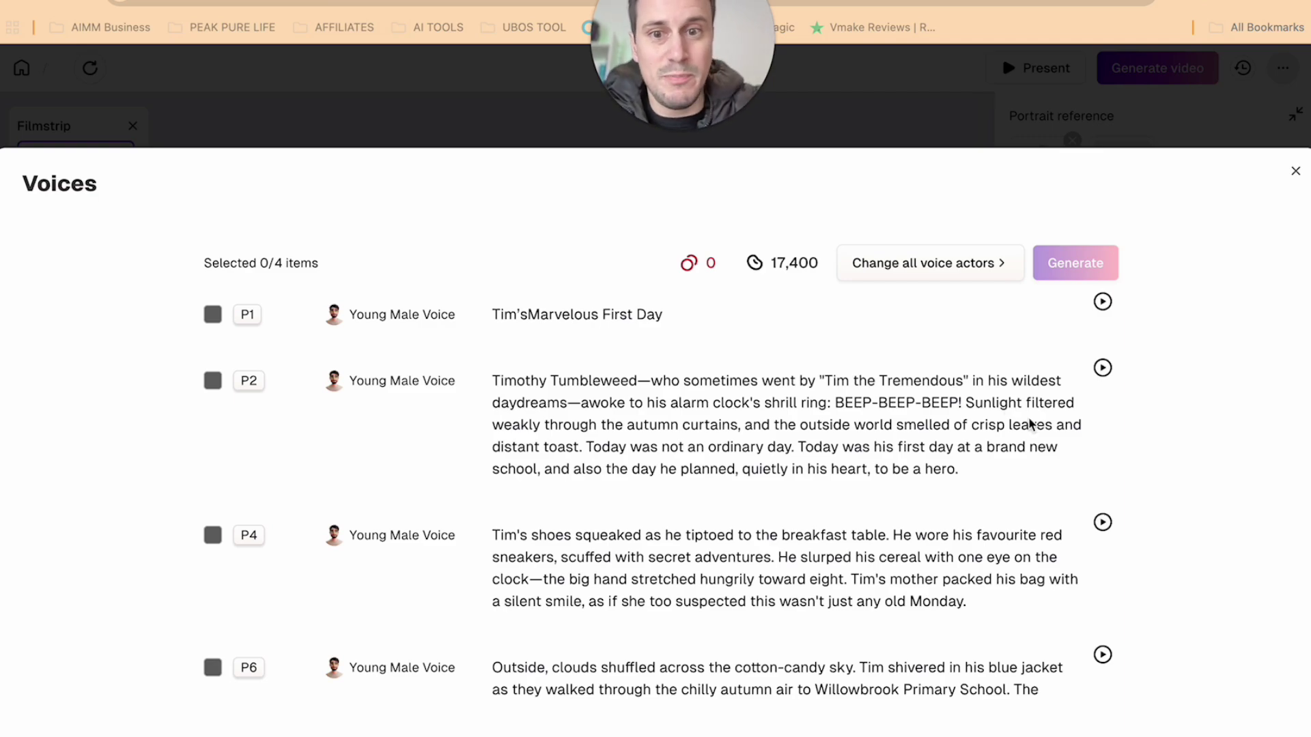
pyautogui.click(1103, 303)
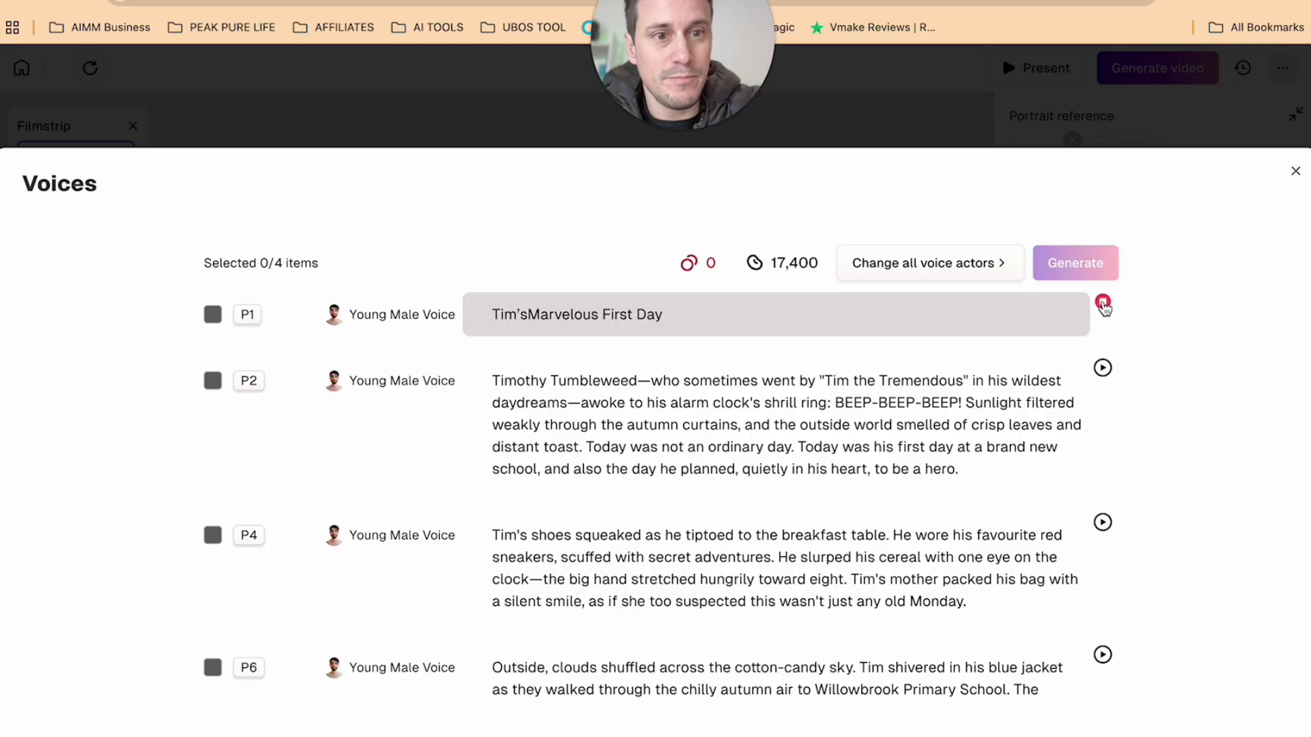
pyautogui.press('XF86AudioRaiseVolume')
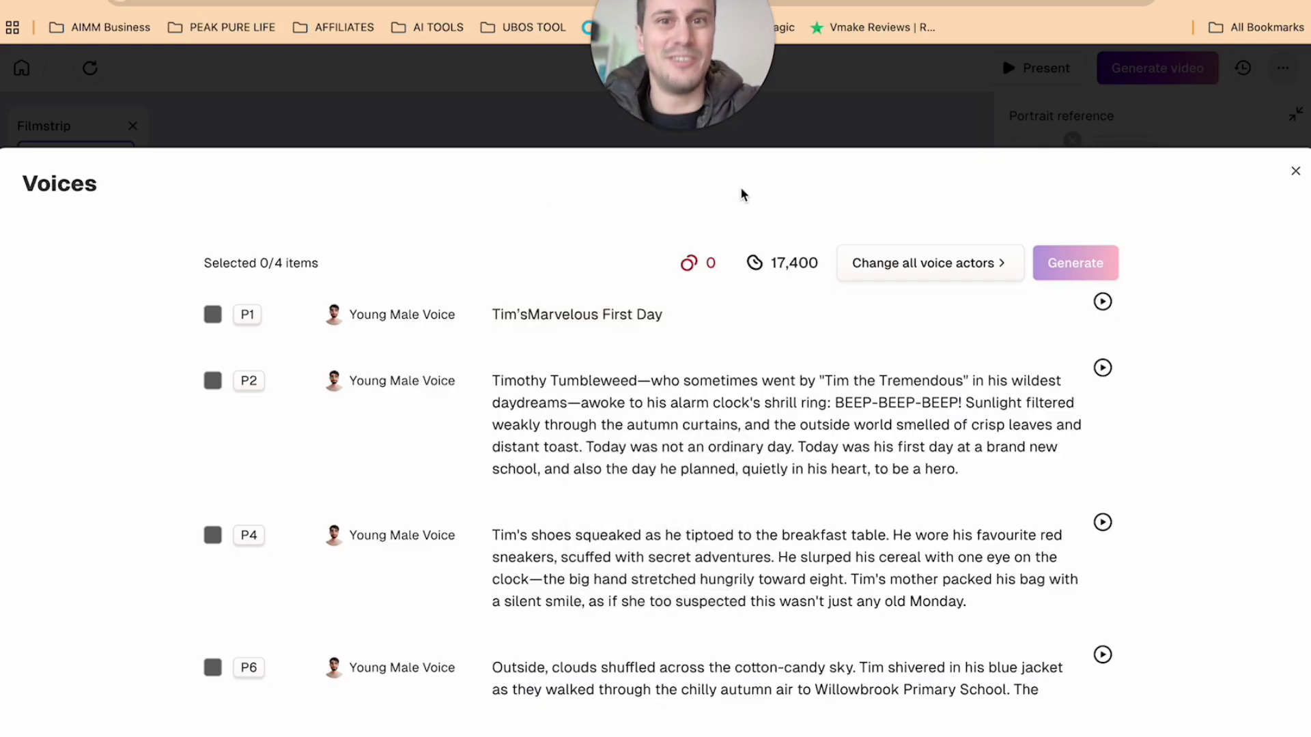
pyautogui.click(1296, 170)
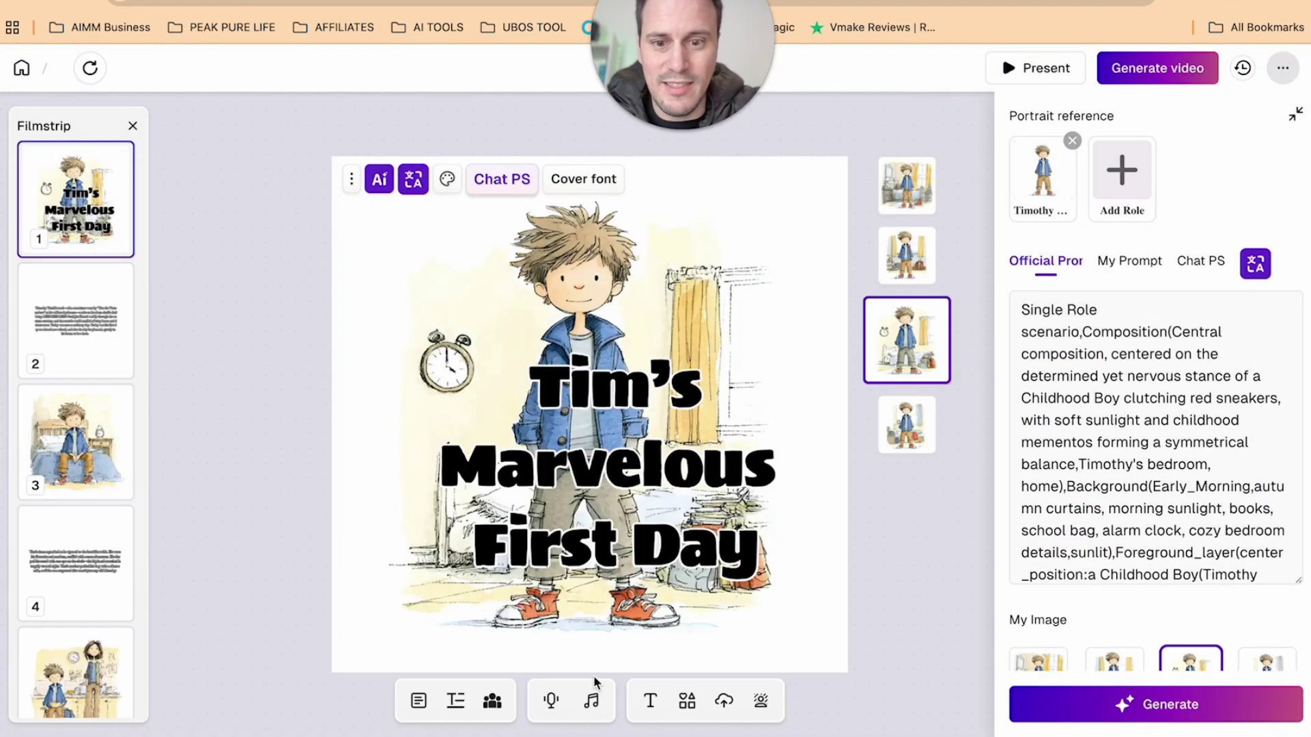
# Preview the Folk track Cedar Wind and add it as the book's background music.
pyautogui.click(591, 702)
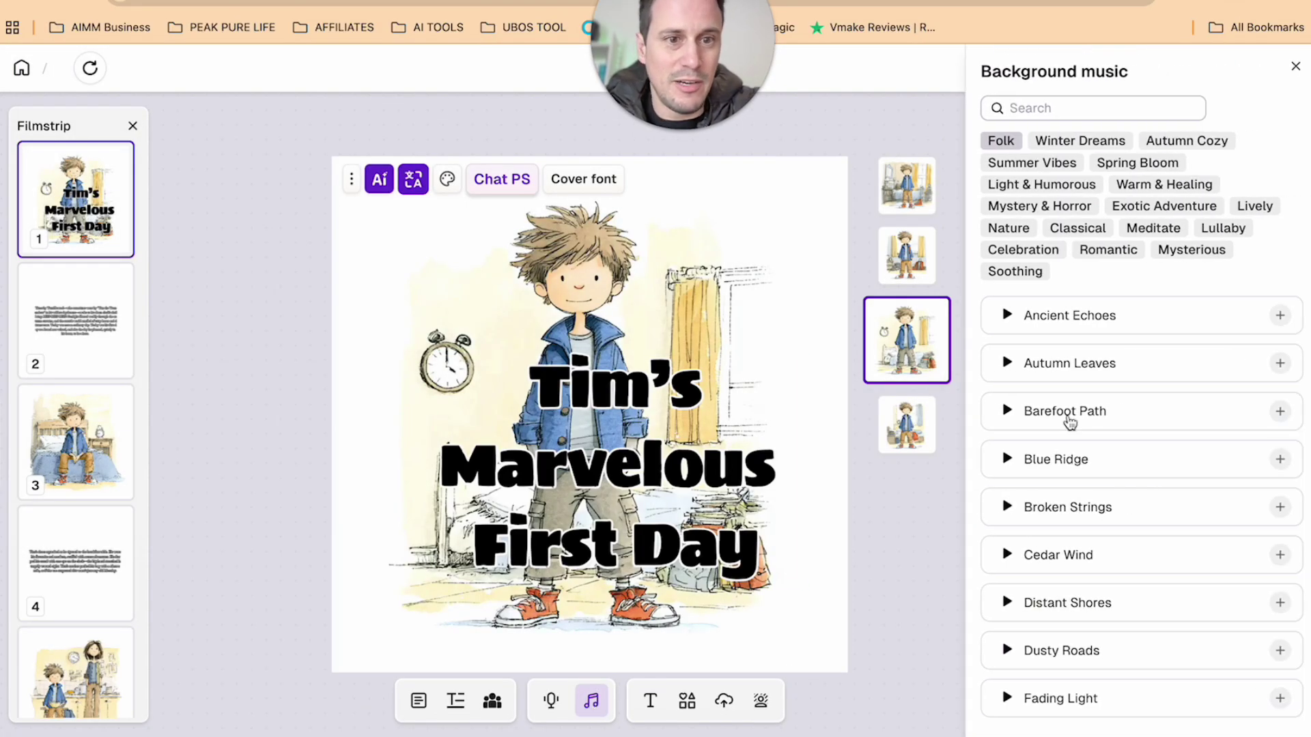
pyautogui.scroll(-2, 1035, 505)
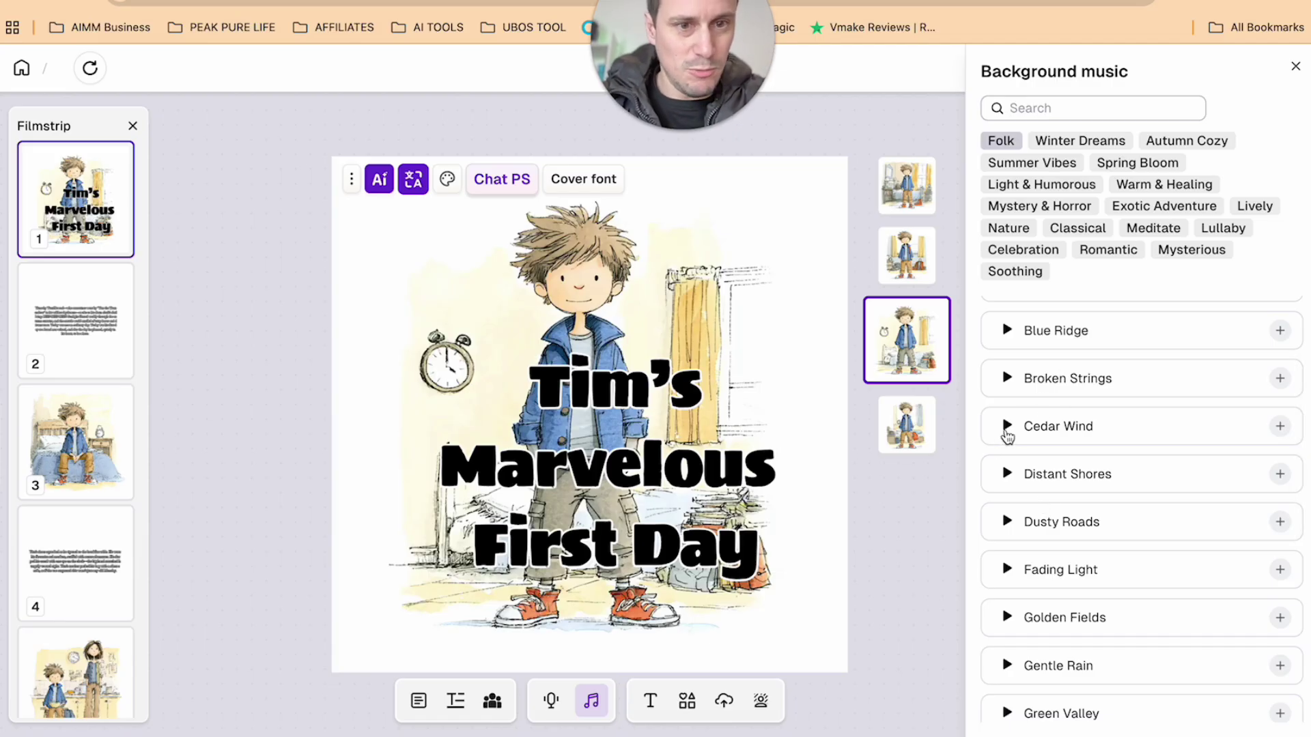
pyautogui.click(1007, 427)
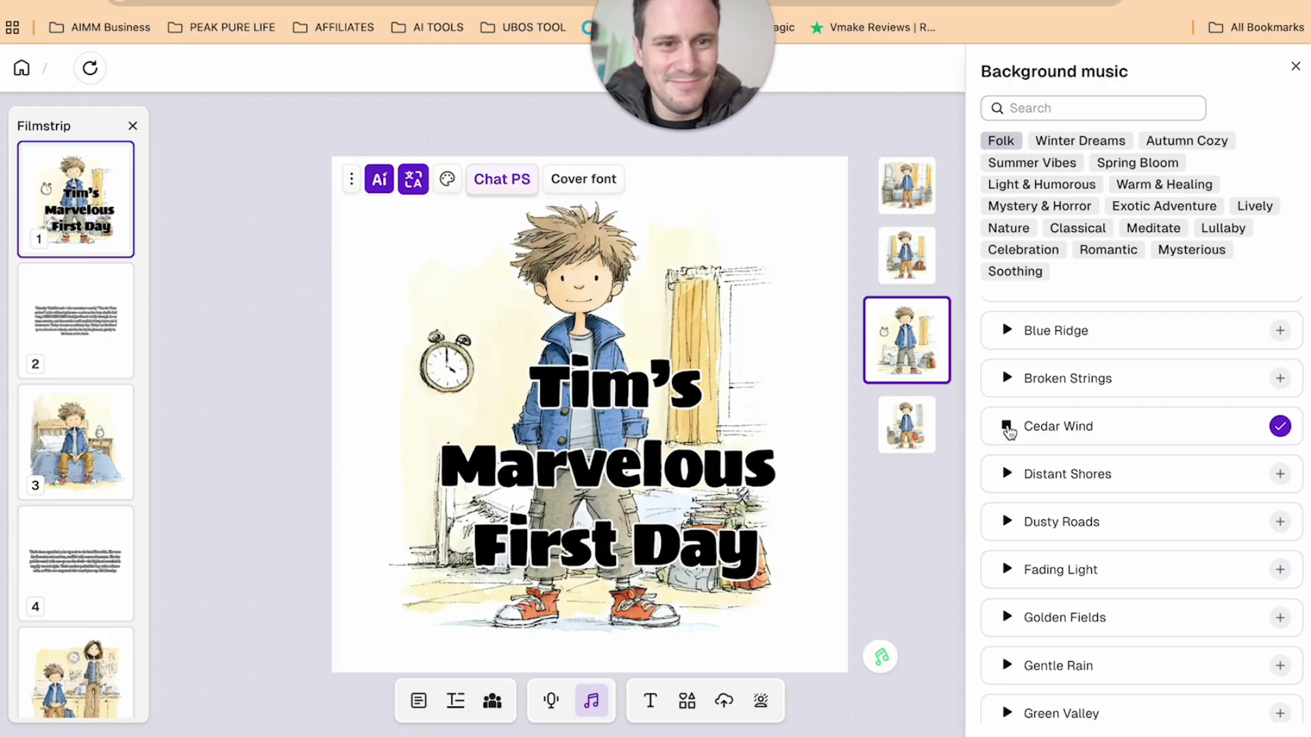
pyautogui.click(1007, 428)
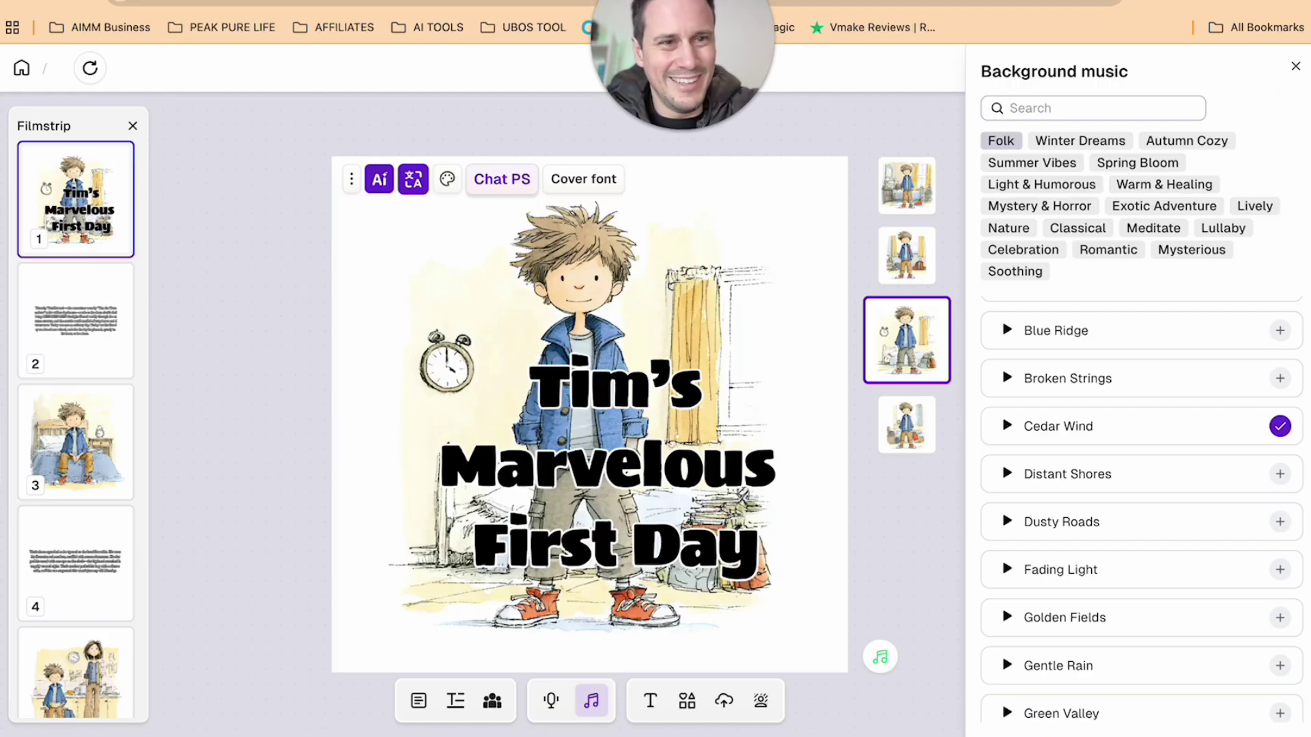
pyautogui.click(1296, 67)
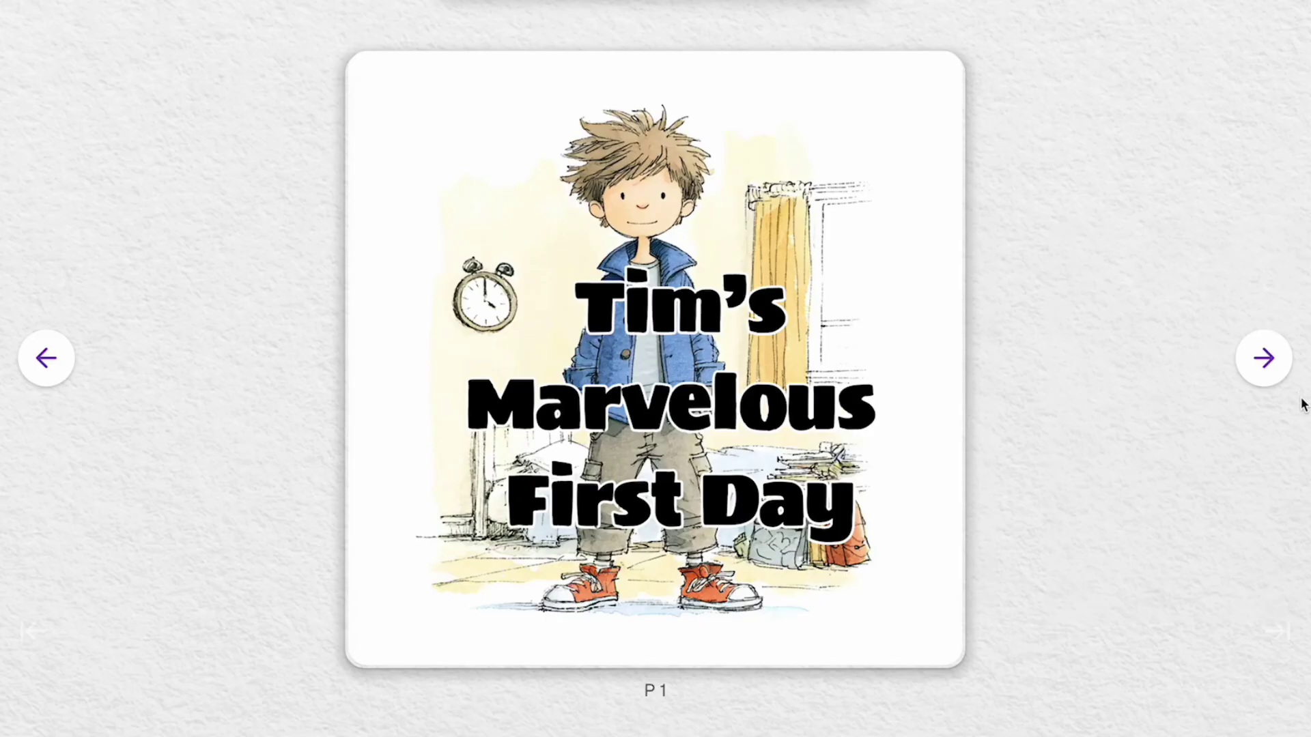
# Flip the book preview from the cover through spreads 2–3 and 4–5 to 6–7.
pyautogui.click(1281, 382)
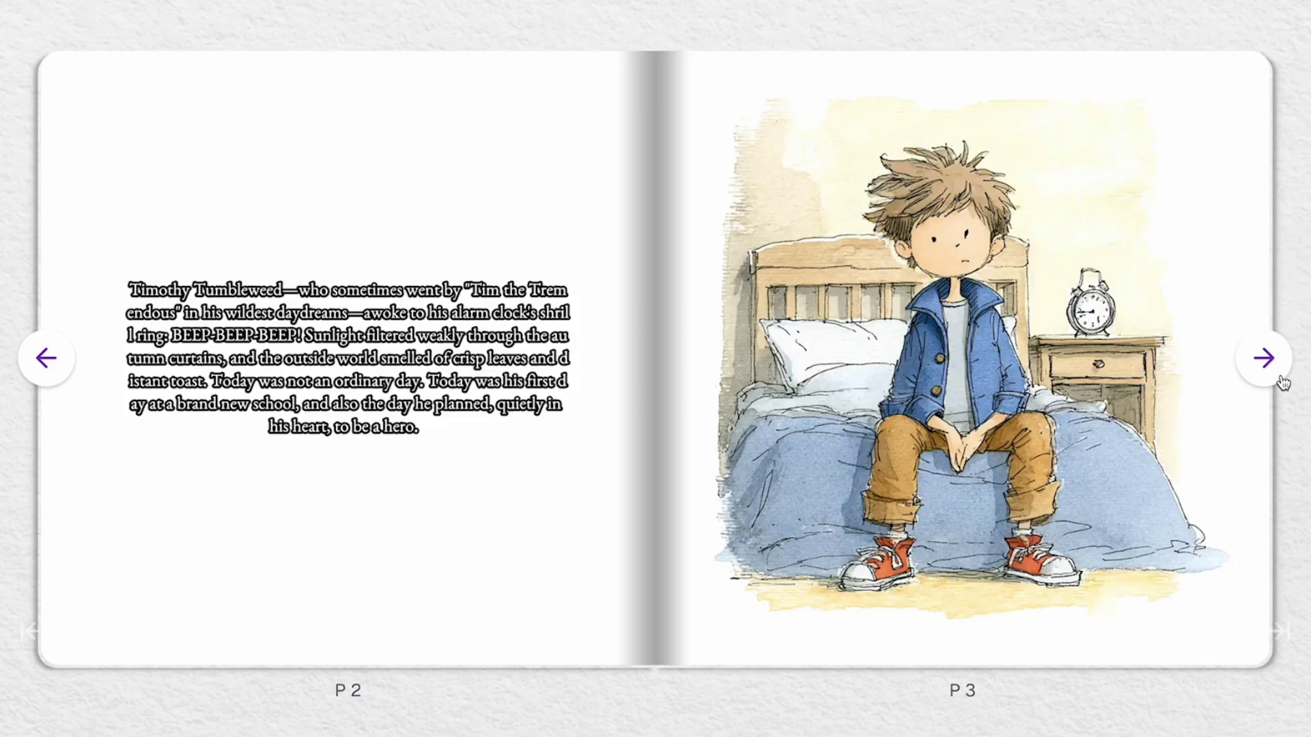
pyautogui.click(1282, 384)
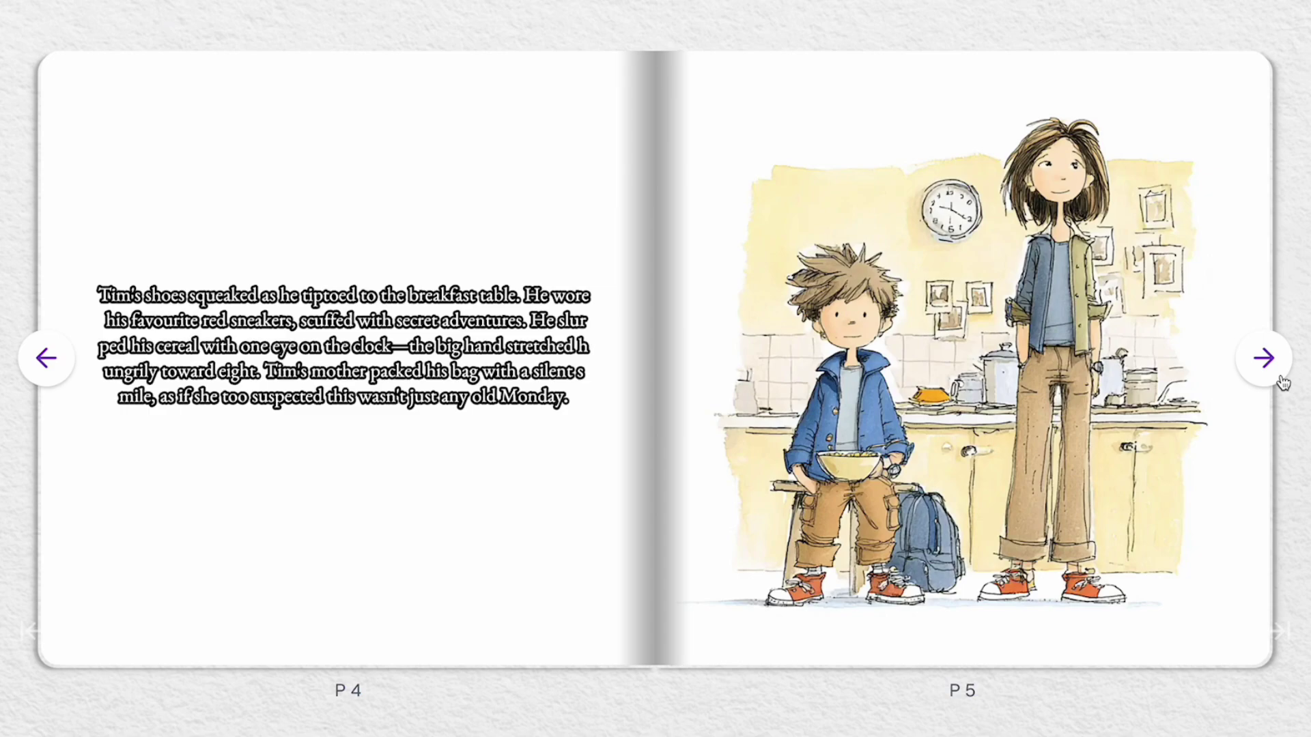
pyautogui.click(1281, 380)
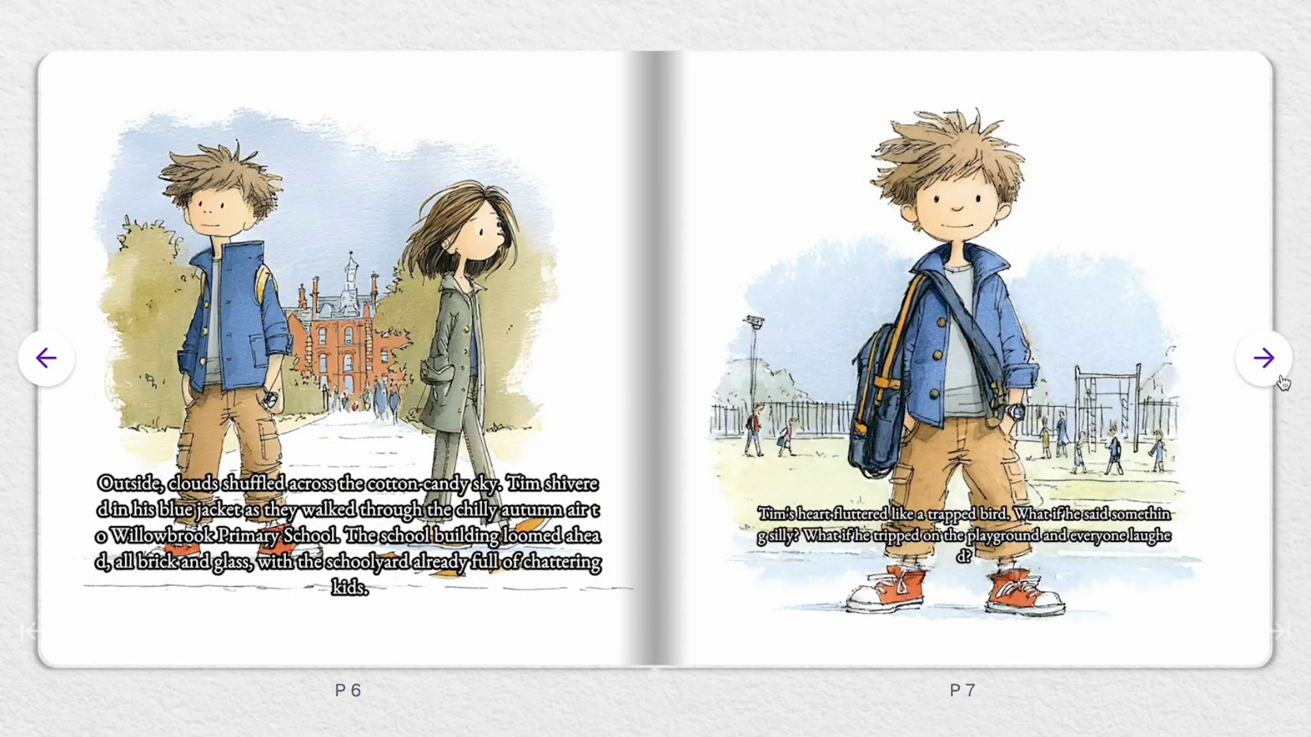